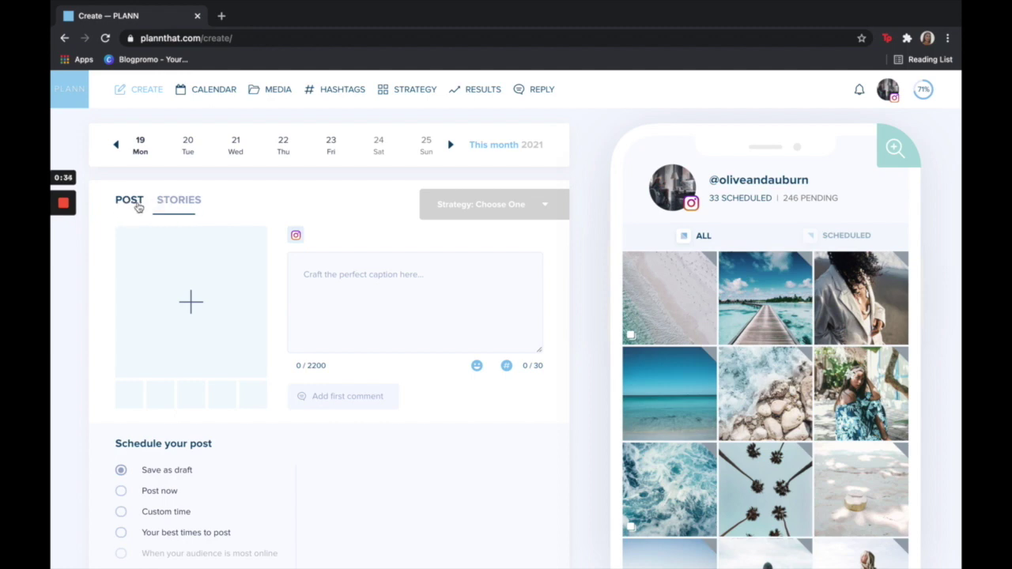
- Preview the Stories composer, then switch to the Strategy page
left_click(181, 201)
left_click(389, 93)
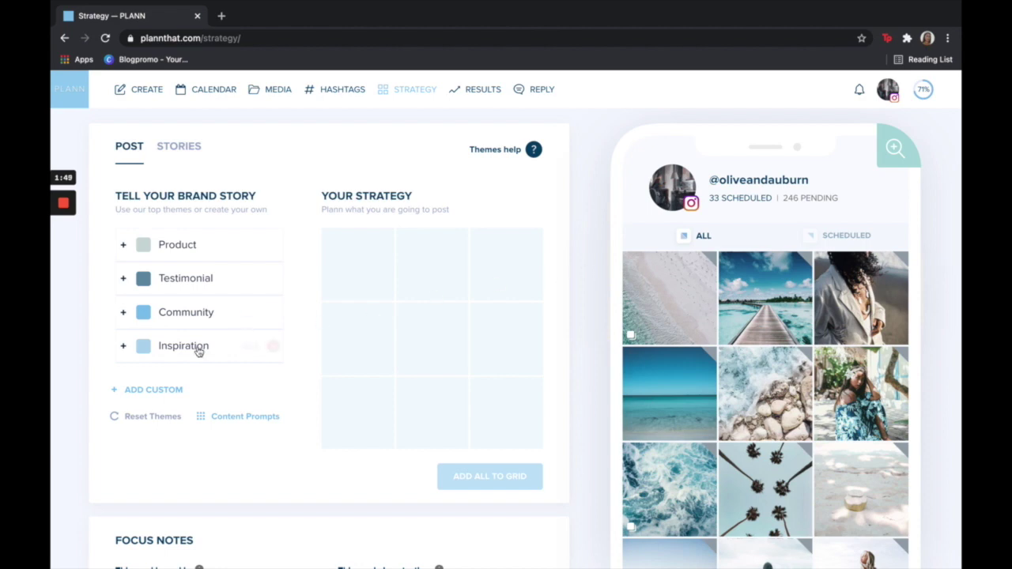
- Start a new custom theme under Tell Your Brand Story
left_click(147, 389)
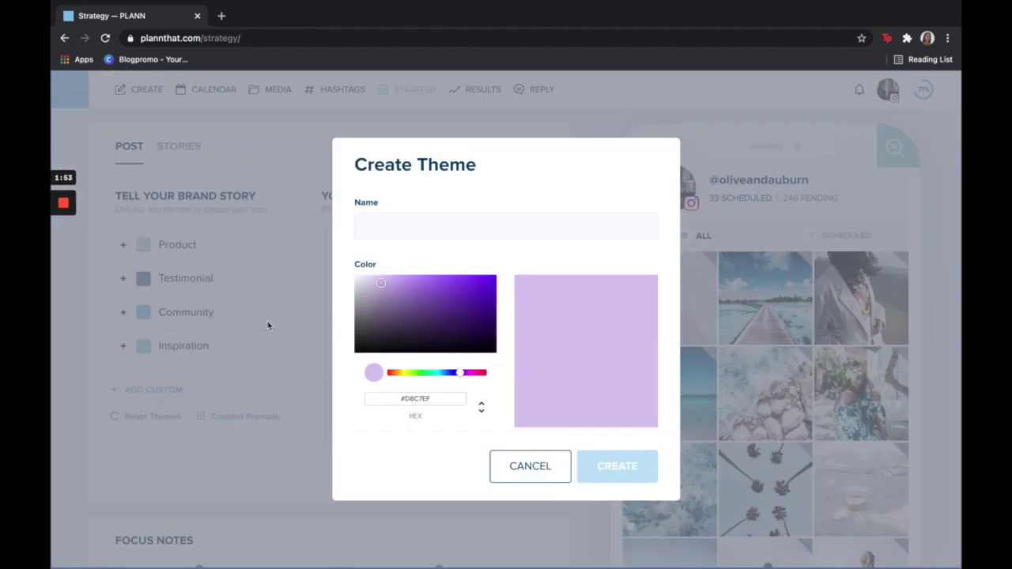
- Create a custom theme named 'Travel Newsletter' in light blue #C7E5EF
left_click(415, 225)
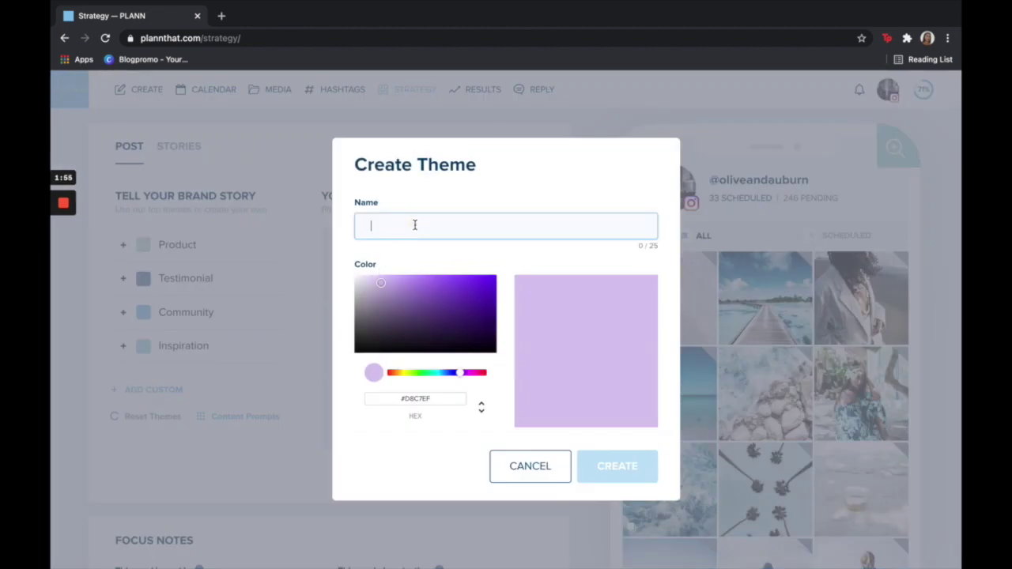
type("Travel Ne")
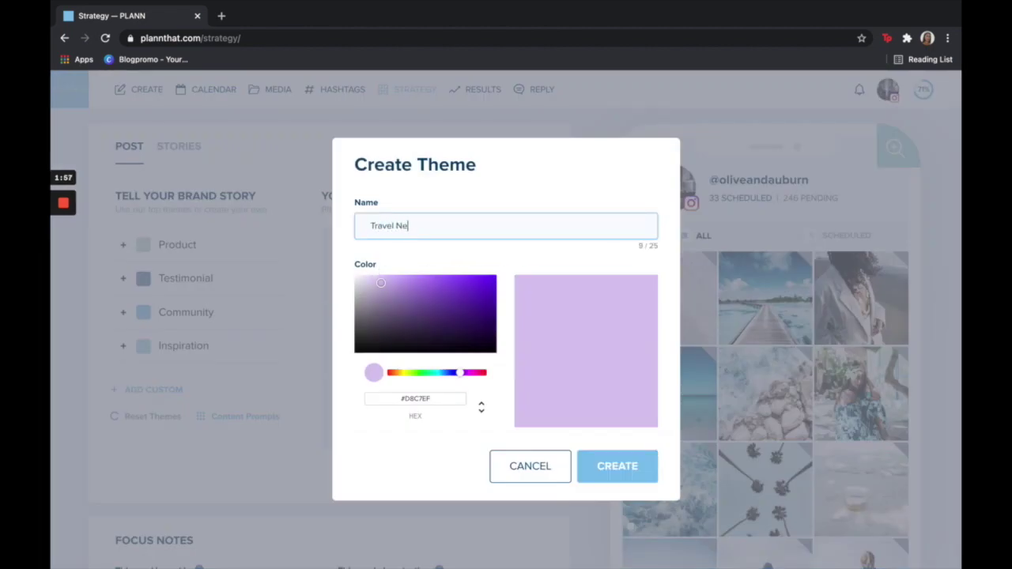
type("wsletter")
left_click_drag(464, 374, 441, 377)
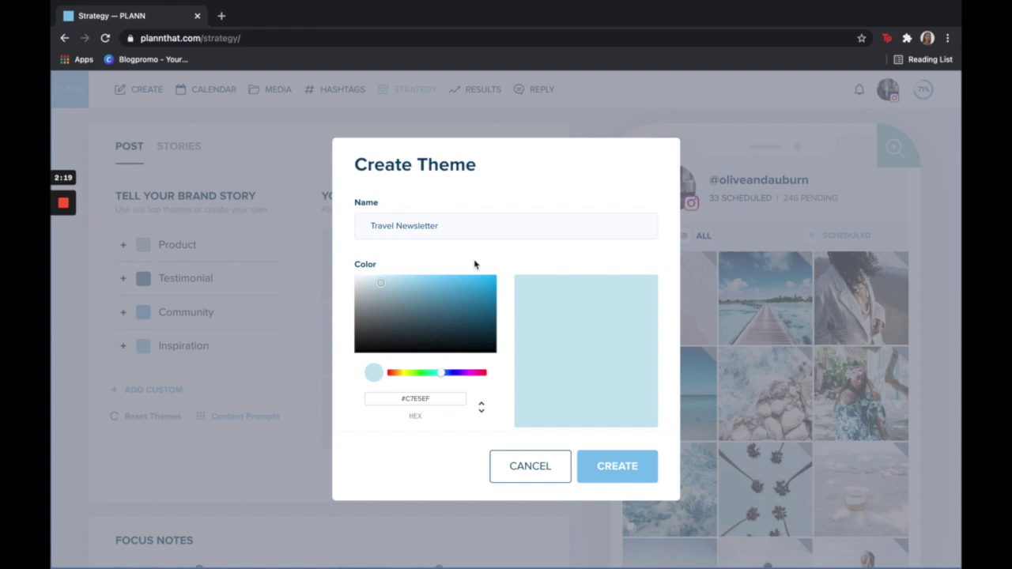
left_click(630, 472)
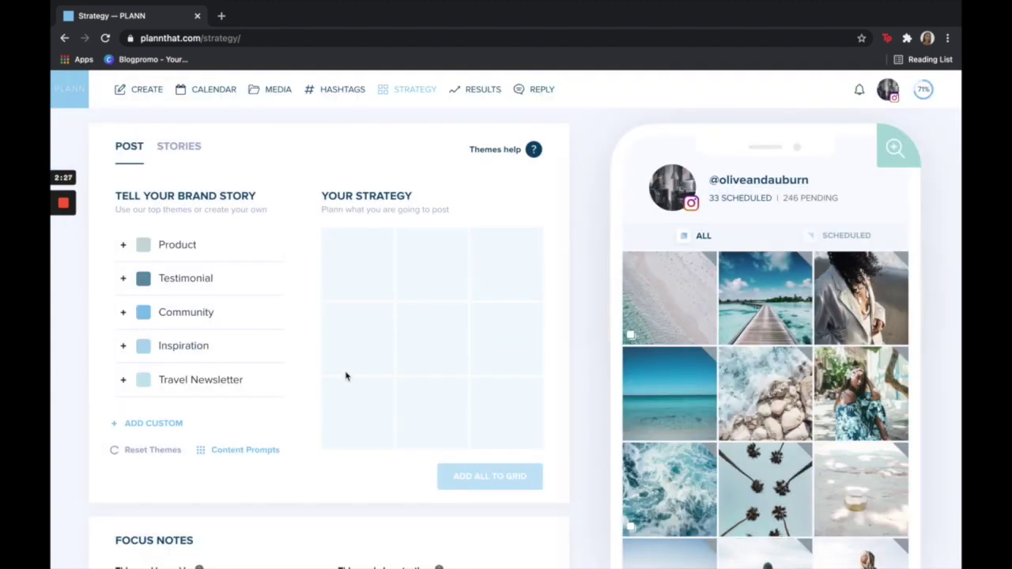
- Place Travel Newsletter in the first strategy grid slot and bring up Content Prompts
left_click(124, 381)
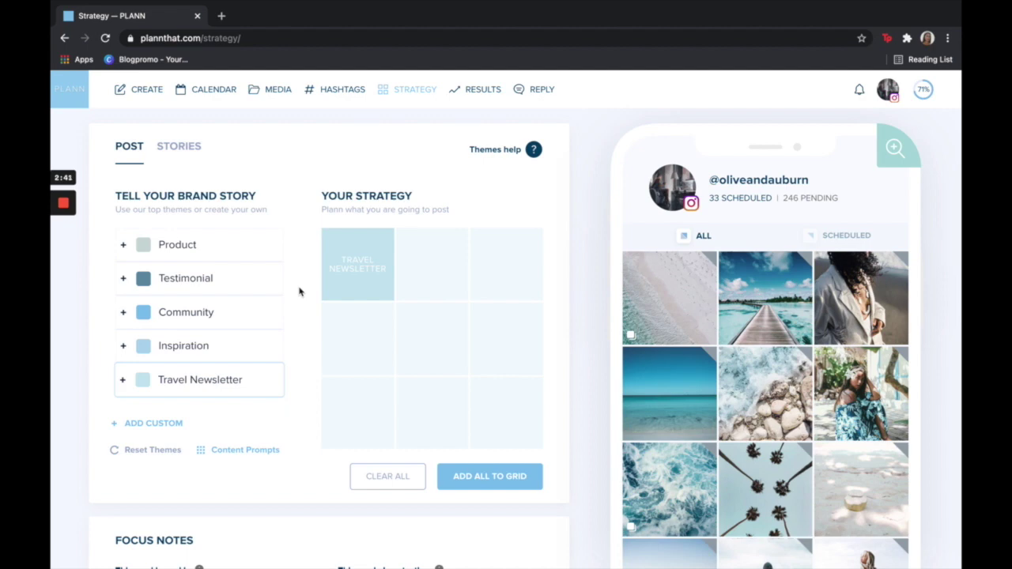
left_click(240, 450)
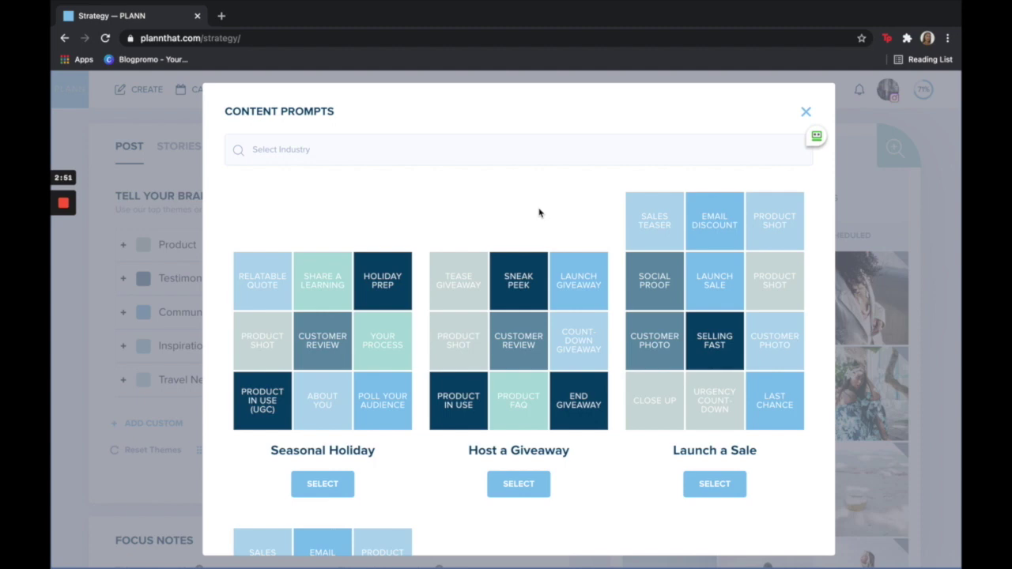
- Browse the industry prompt sets and load the Travel set into the strategy grid
scroll(539, 211, "down", 3)
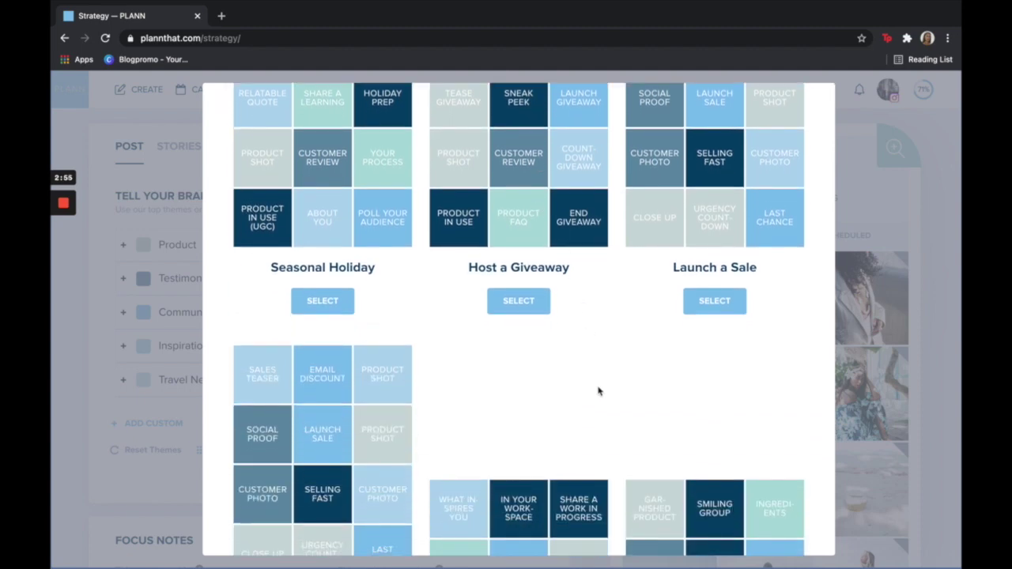
scroll(598, 391, "down", 5)
scroll(592, 459, "up", 5)
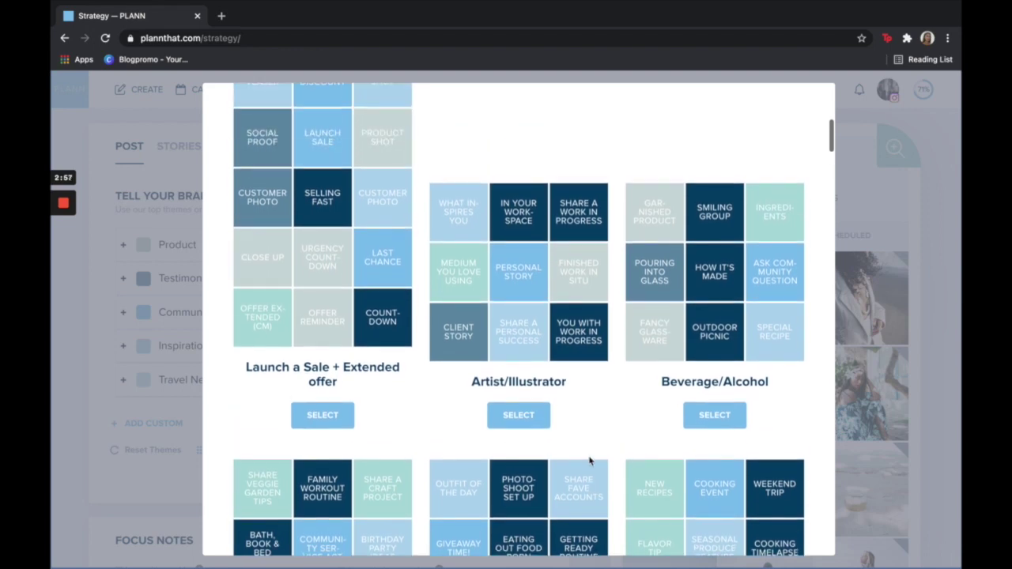
scroll(589, 461, "up", 3)
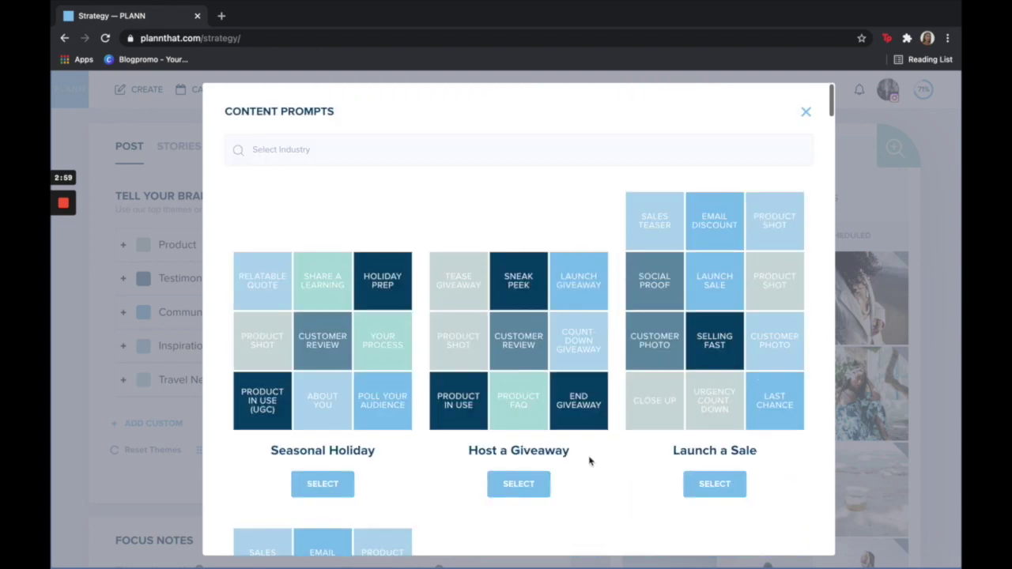
left_click(476, 149)
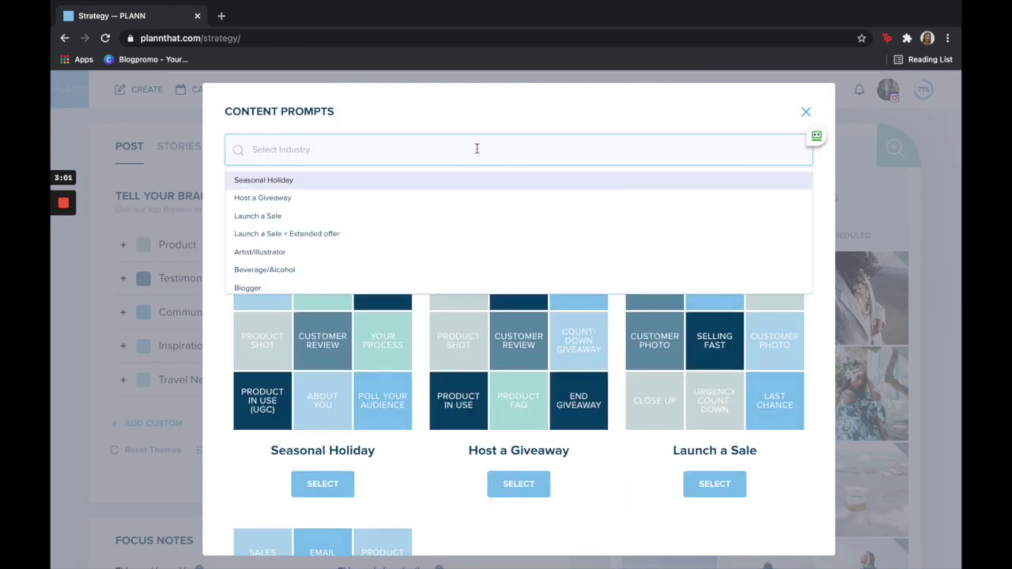
scroll(543, 475, "down", 12)
scroll(544, 464, "down", 3)
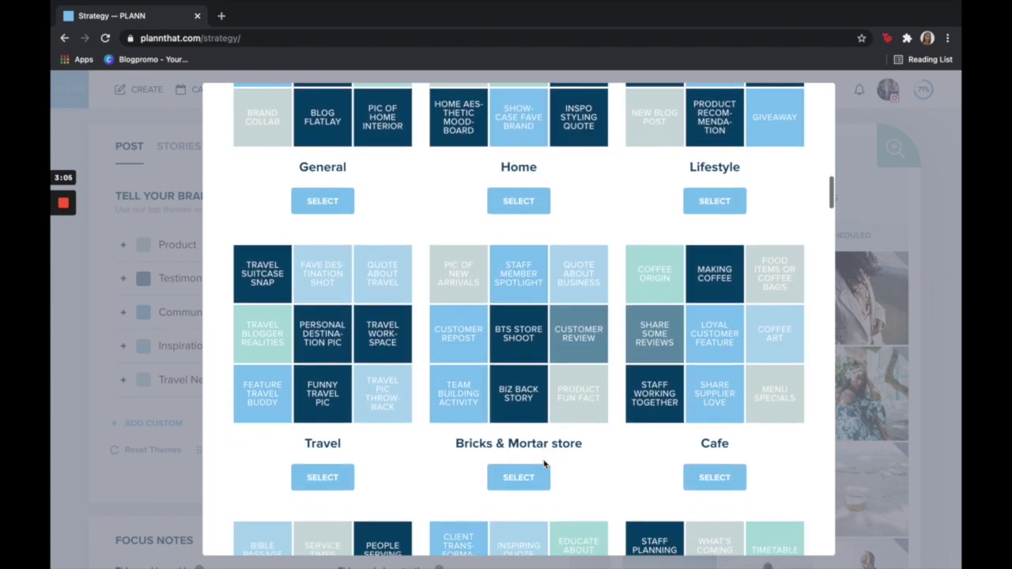
left_click(323, 479)
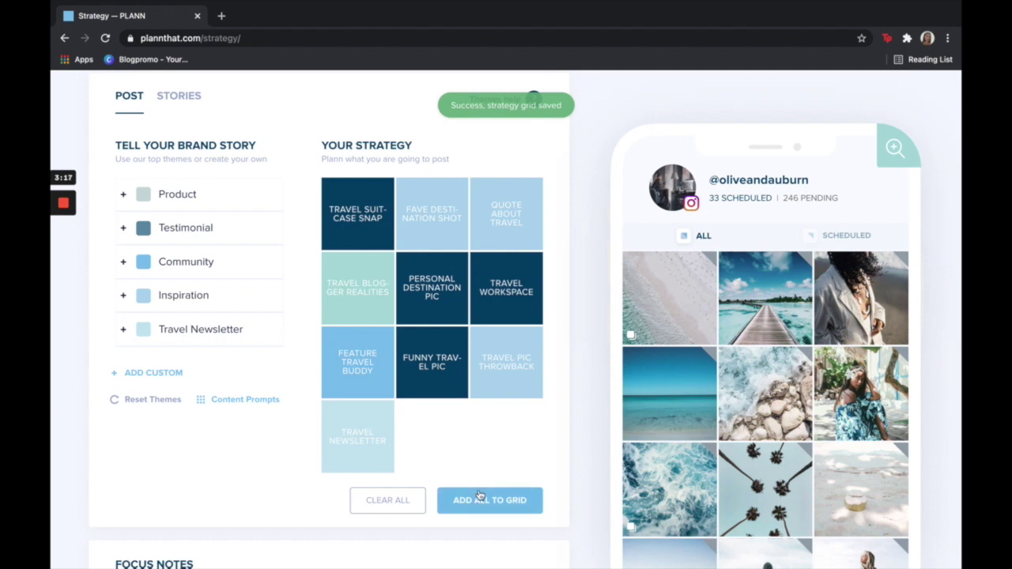
- Drag Feature Travel Buddy onto the feed preview and start editing that placeholder post
mouse_move(357, 362)
left_click_drag(360, 365, 800, 387)
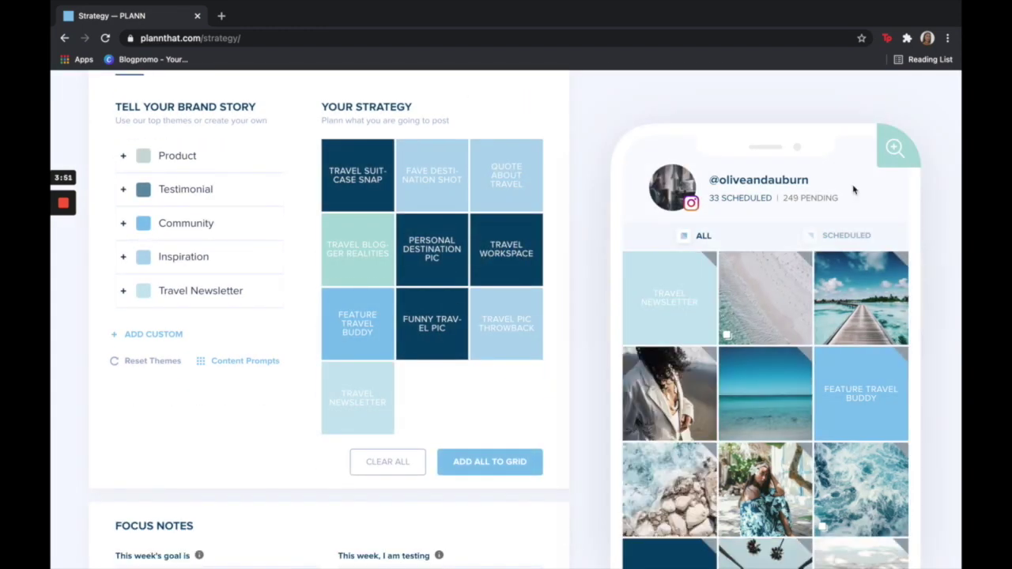
mouse_move(856, 297)
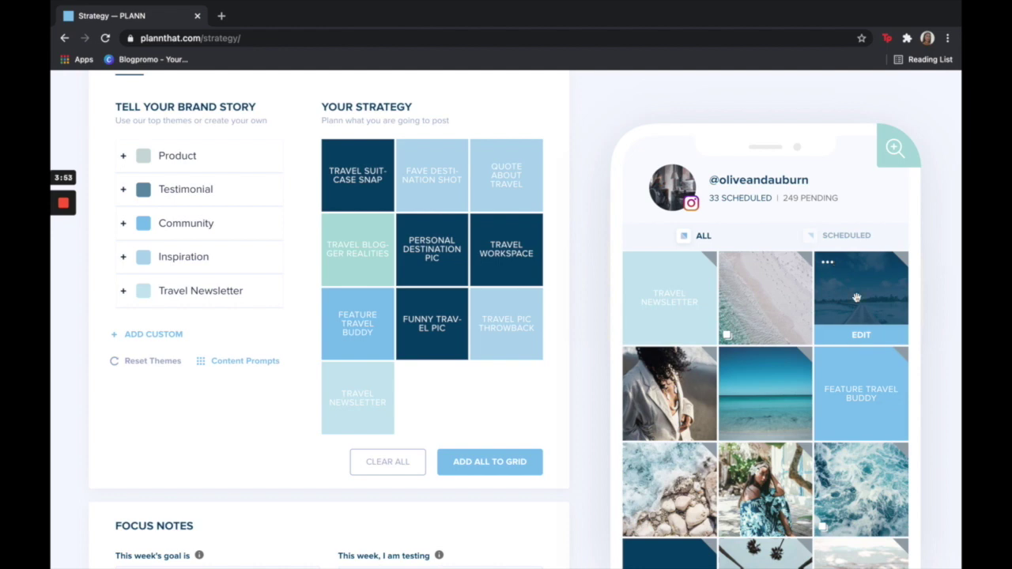
scroll(856, 297, "down", 1)
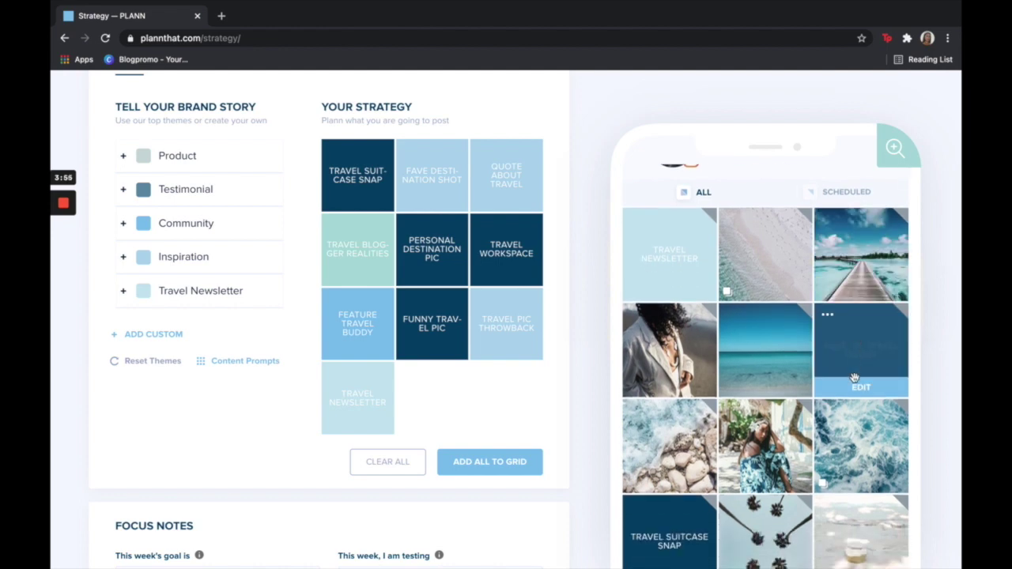
left_click(855, 383)
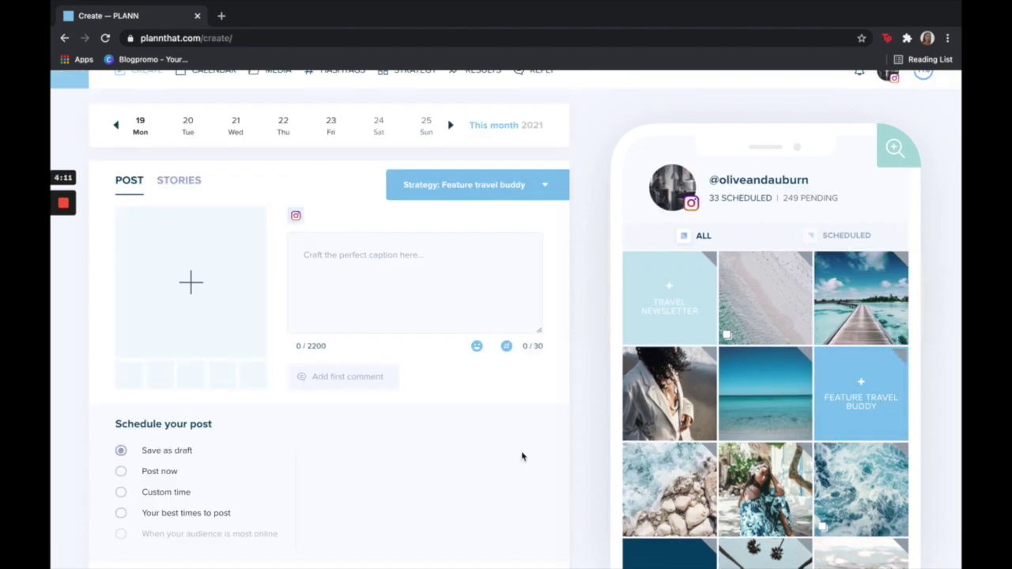
- Open the media picker and scroll the collections down to Travel Friends
left_click(198, 293)
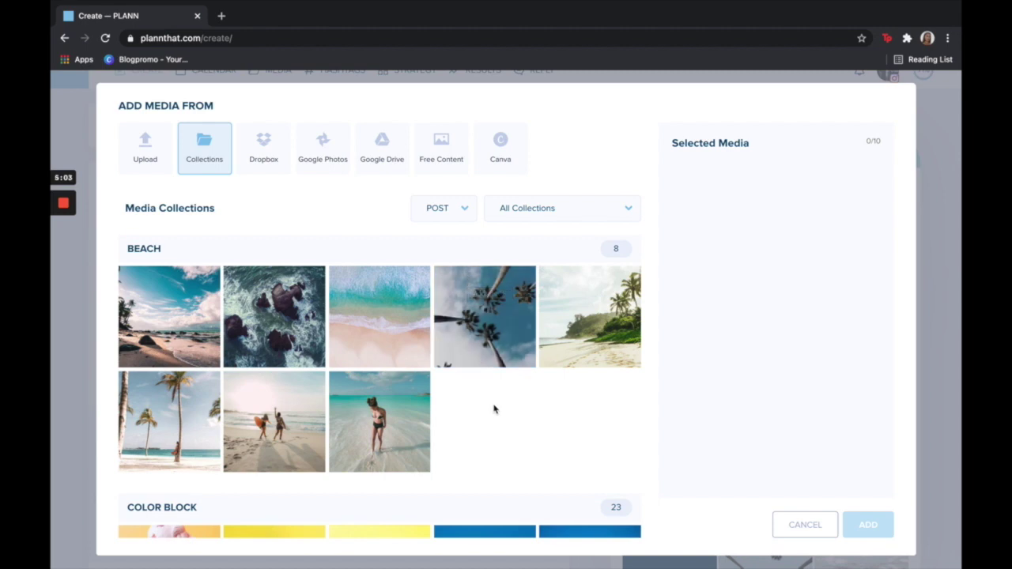
scroll(493, 409, "down", 1)
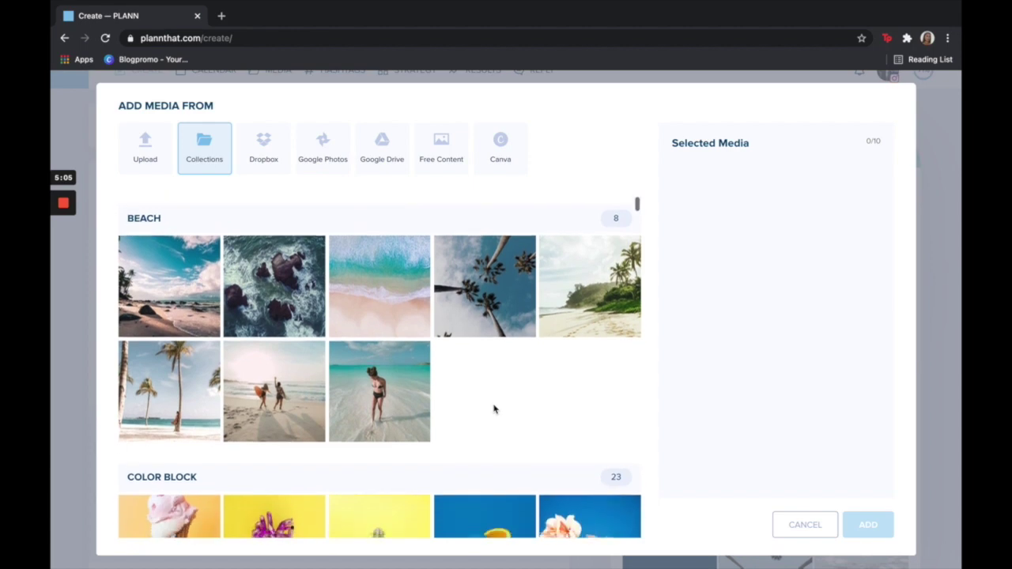
scroll(493, 408, "up", 1)
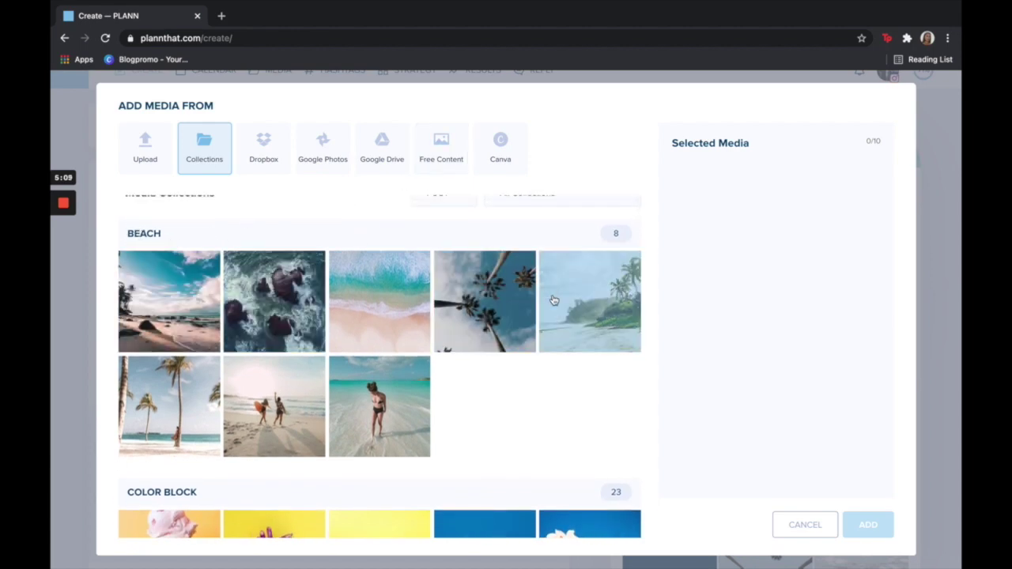
scroll(491, 417, "down", 1)
scroll(492, 418, "down", 5)
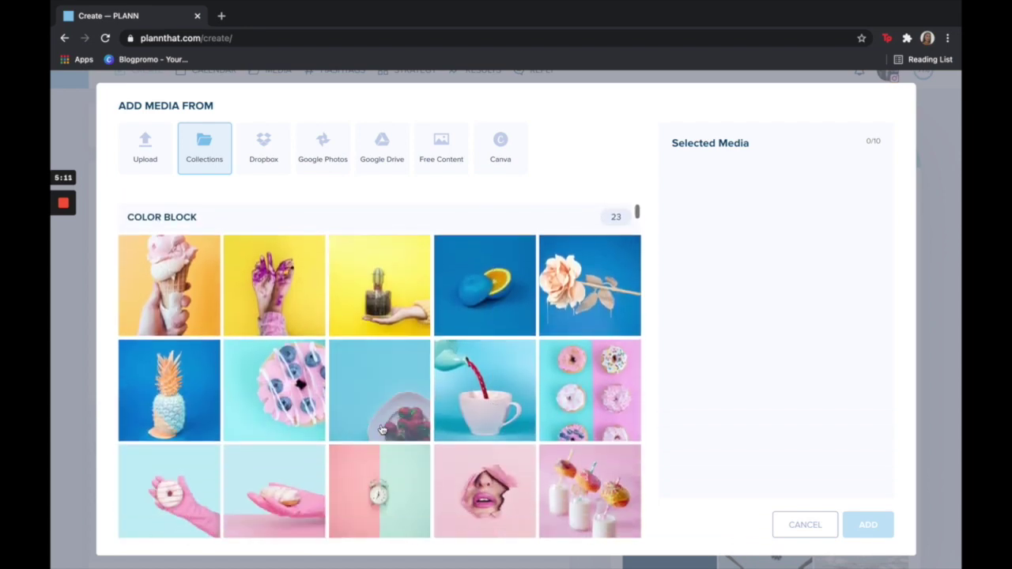
scroll(508, 350, "down", 12)
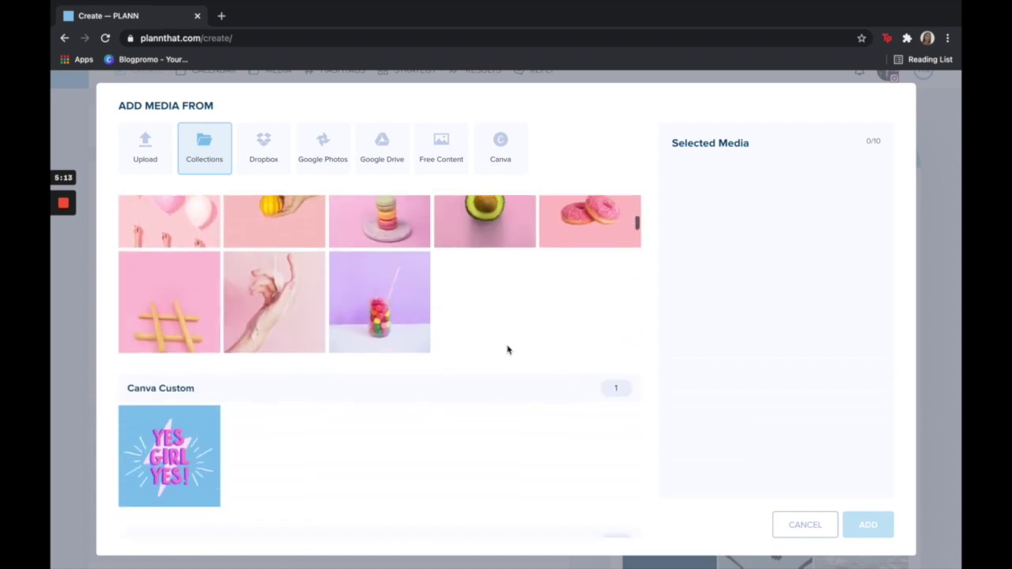
scroll(508, 351, "down", 10)
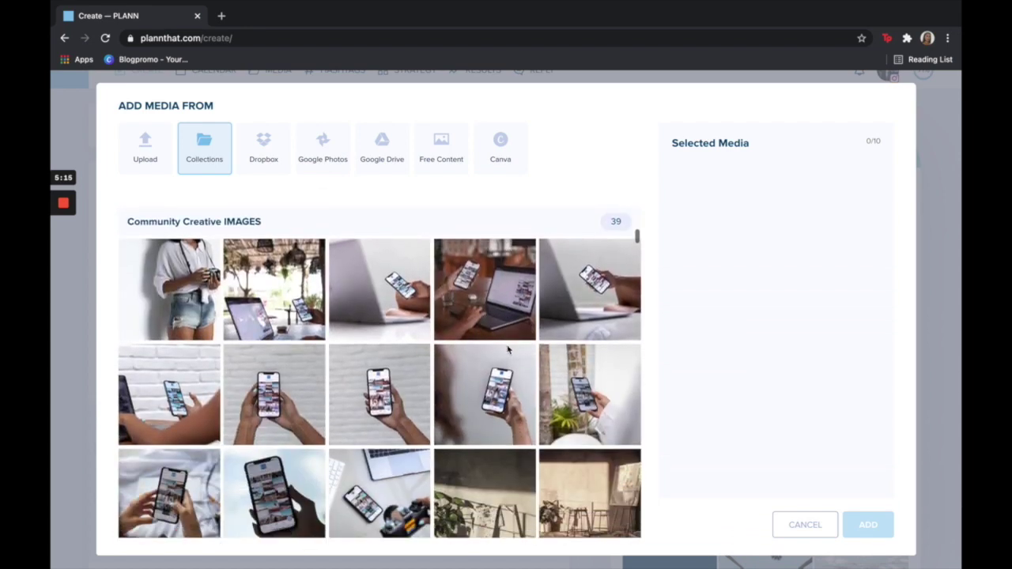
scroll(508, 350, "down", 10)
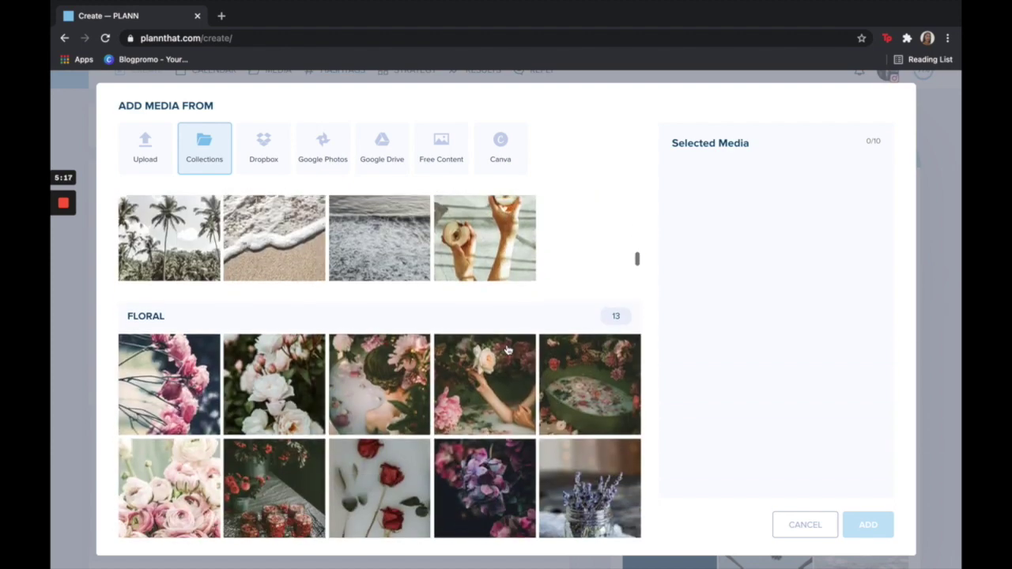
scroll(508, 350, "down", 10)
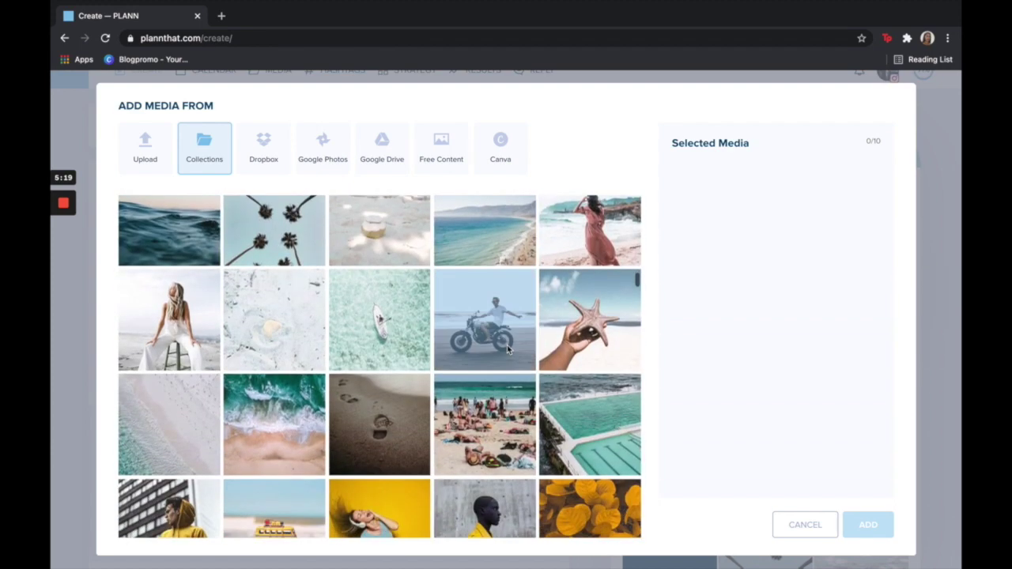
scroll(509, 351, "down", 10)
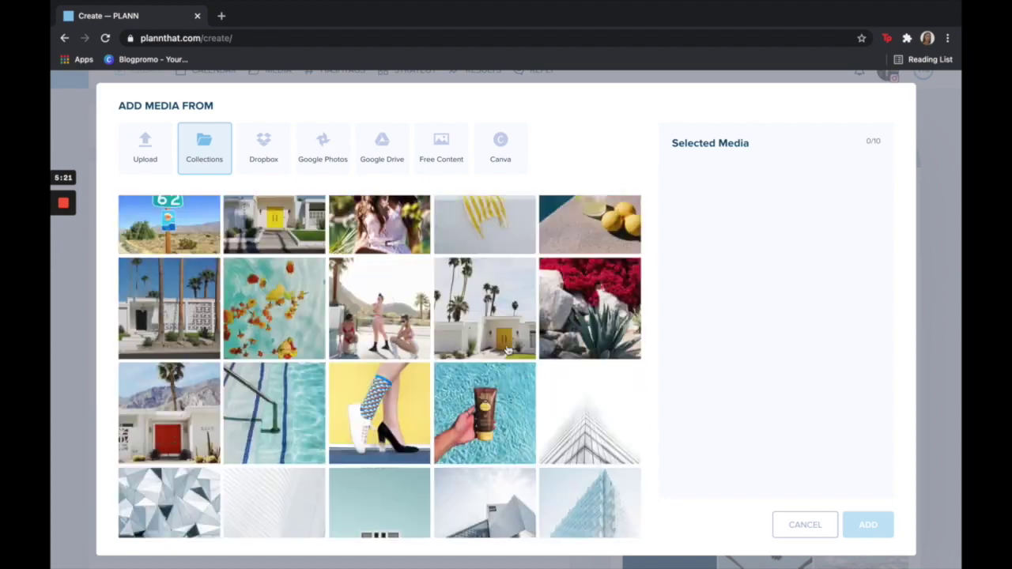
scroll(508, 350, "down", 10)
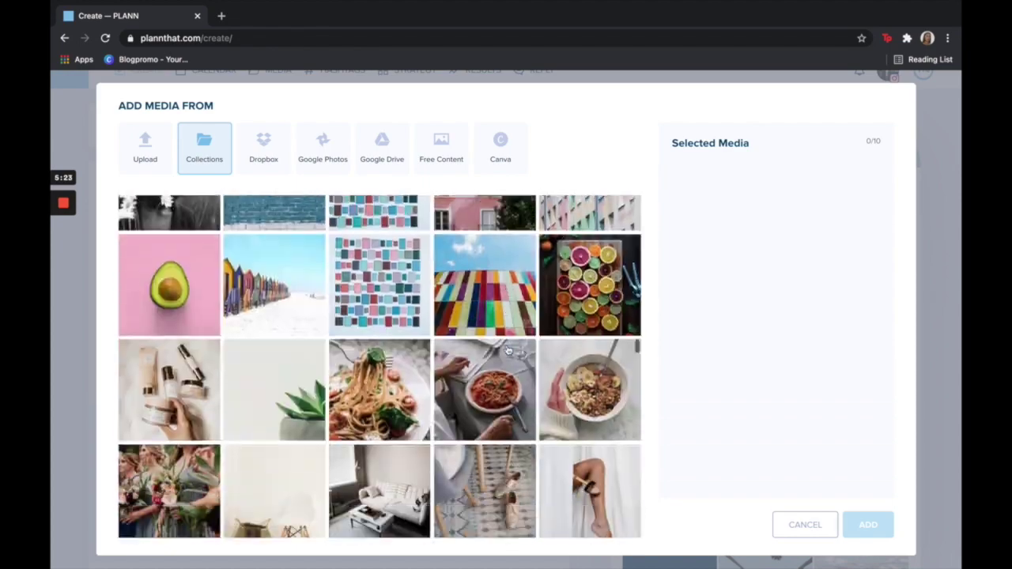
scroll(506, 352, "down", 10)
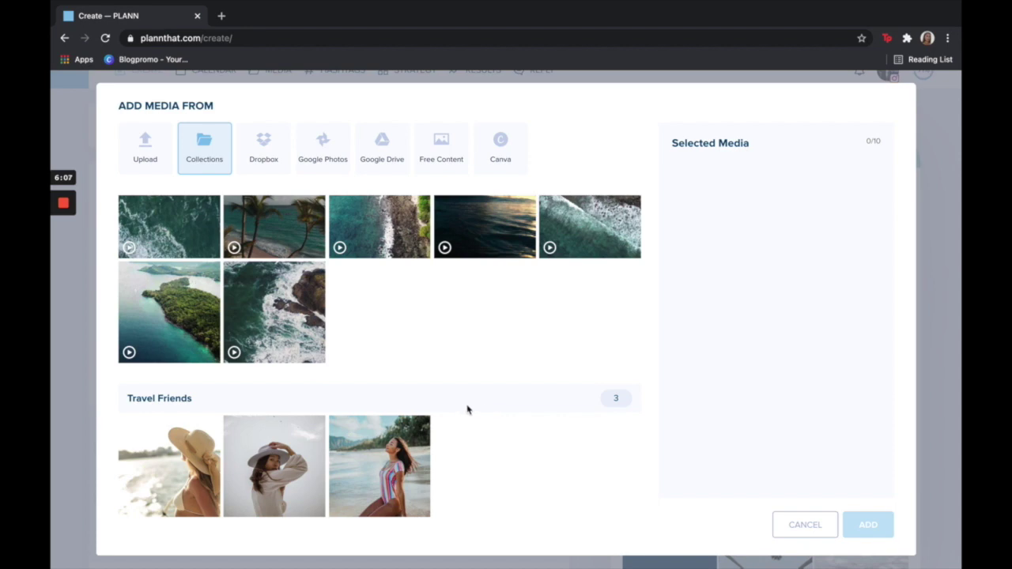
- Add the second Travel Friends photo, the woman in a hat, and save as draft
left_click(274, 467)
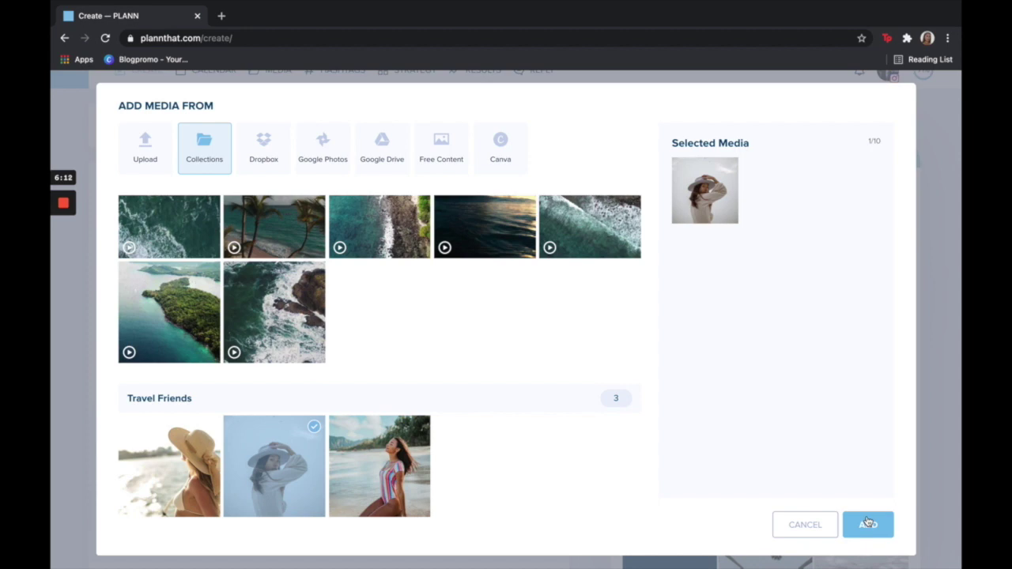
left_click(867, 524)
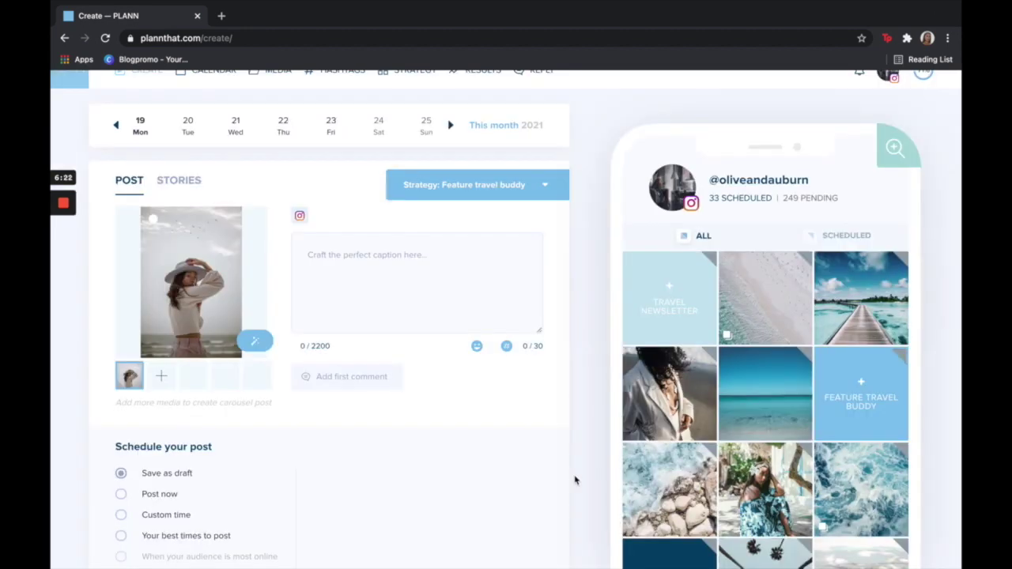
scroll(575, 480, "down", 2)
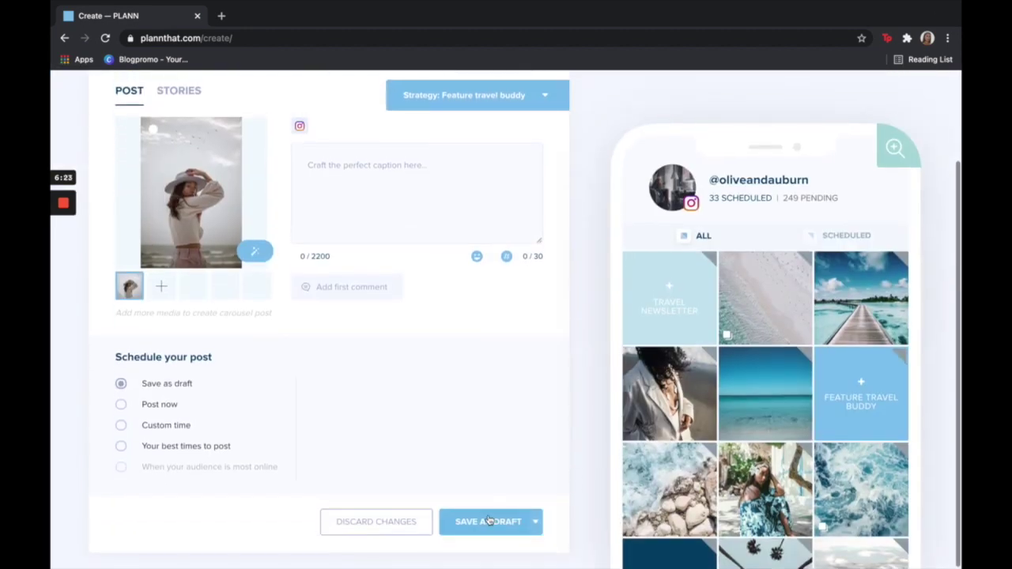
left_click(483, 522)
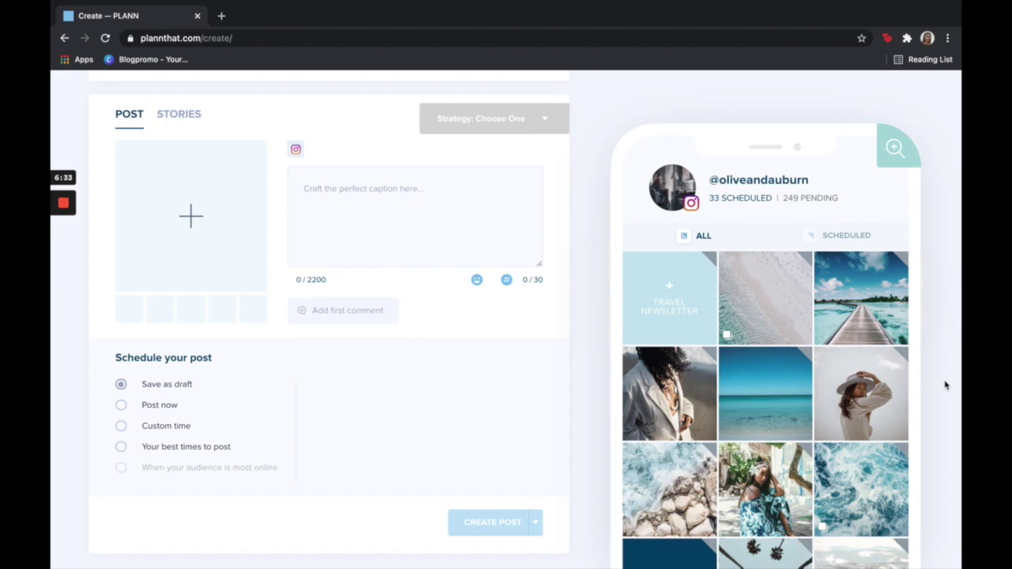
- Open the Travel Suitcase Snap placeholder post and bring up its media picker
mouse_move(869, 402)
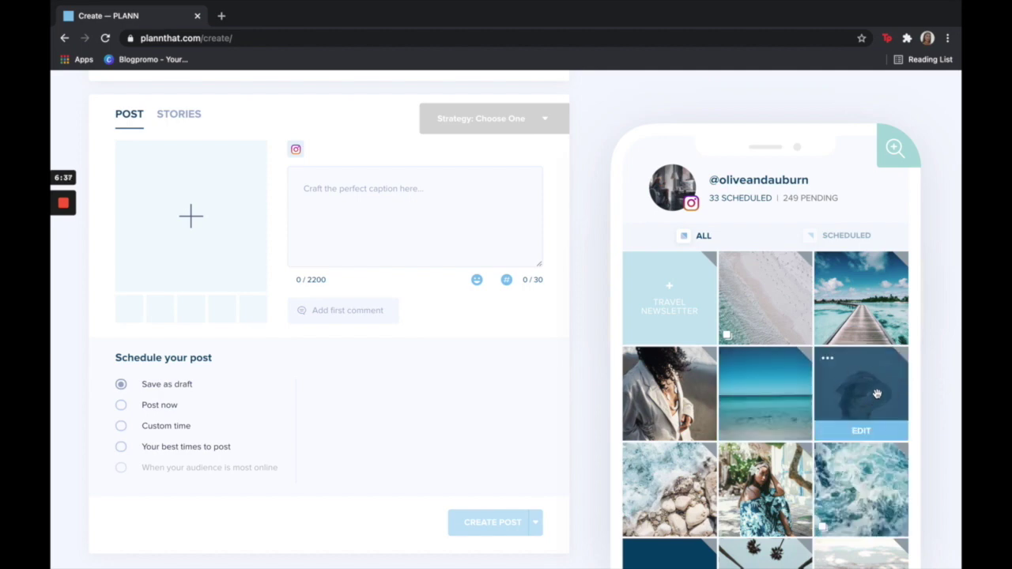
left_click(877, 394)
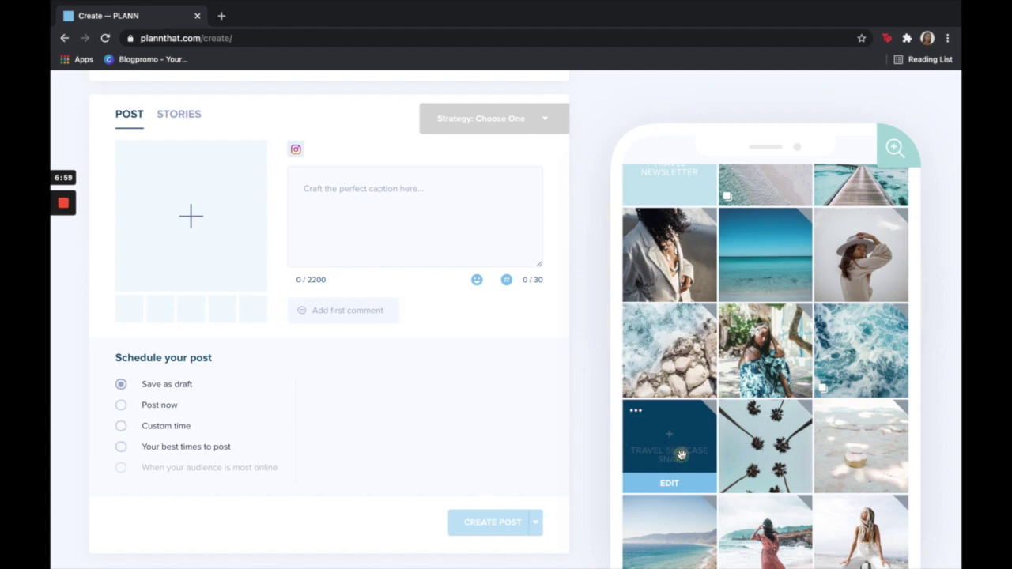
left_click(680, 455)
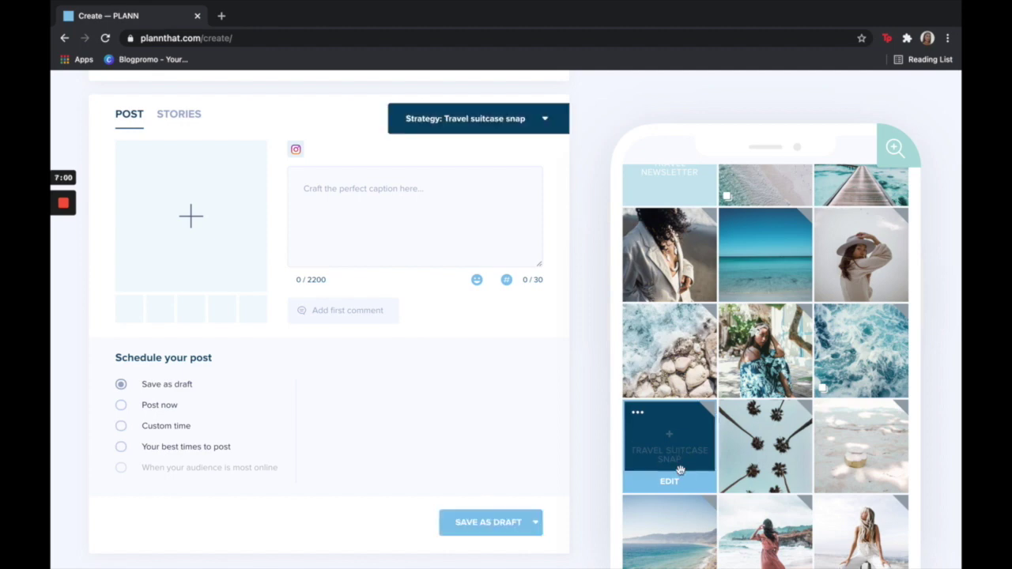
left_click(183, 215)
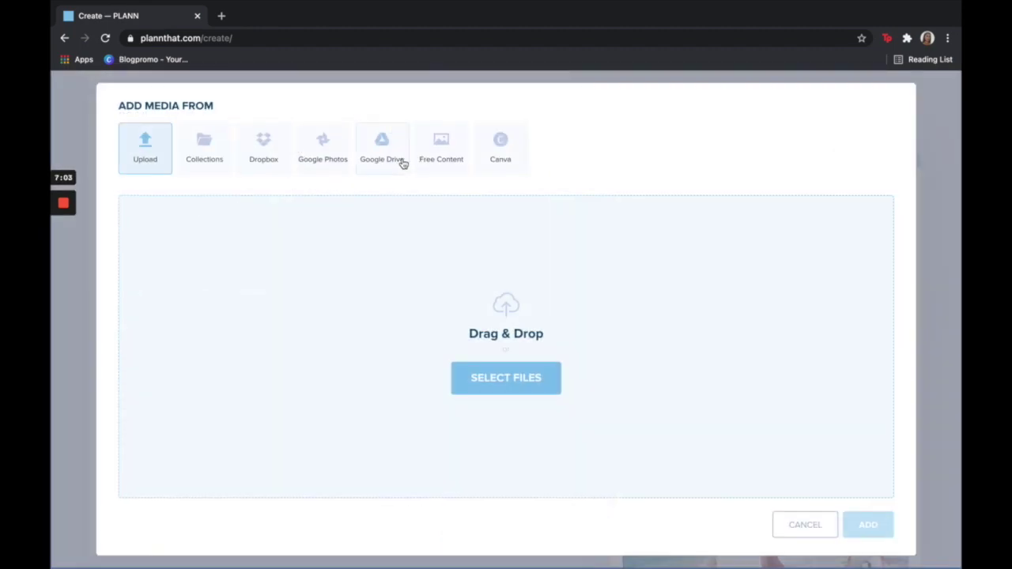
- Search Pexels free stock photos for 'suitcase'
left_click(430, 147)
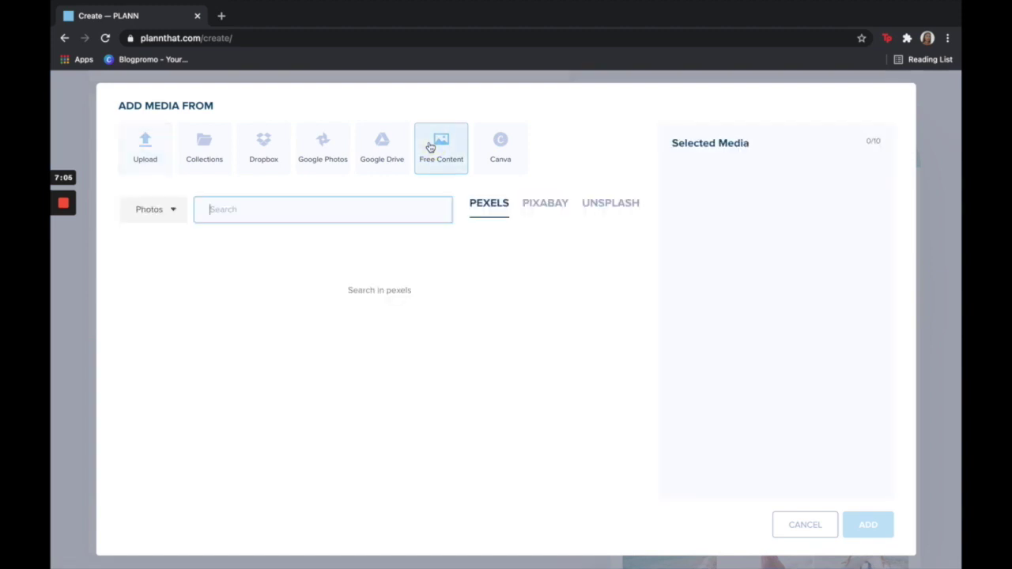
left_click(378, 210)
left_click(585, 212)
left_click(493, 211)
left_click(357, 216)
type("suitcase")
key("Return")
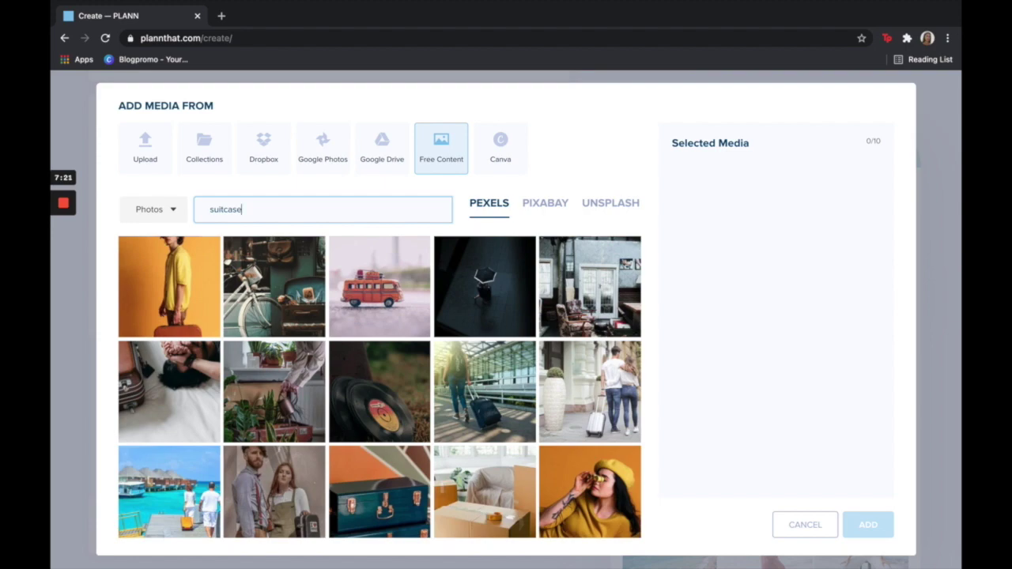
- Add the photo of a woman packing a suitcase to the post
scroll(468, 360, "down", 10)
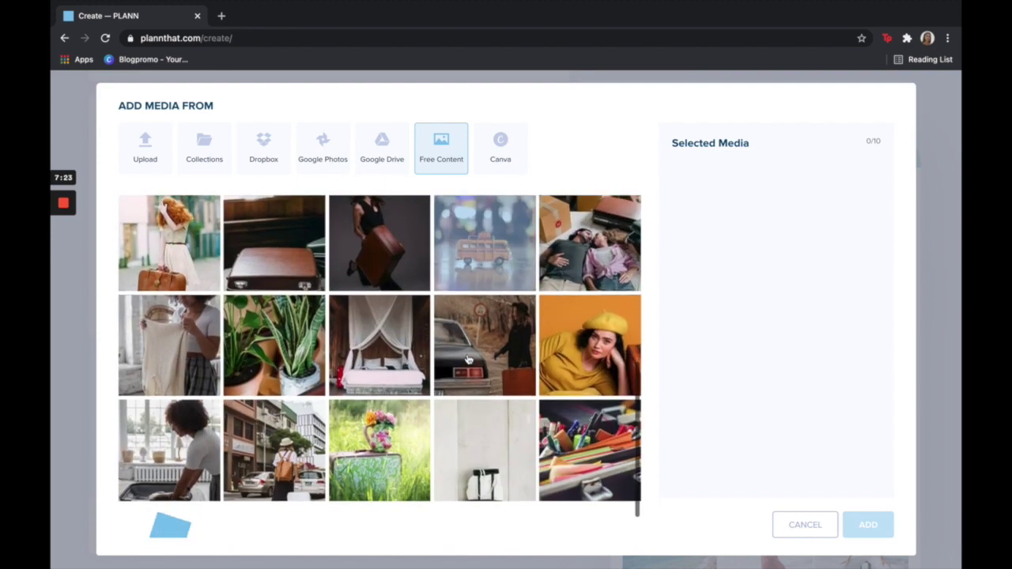
scroll(468, 360, "down", 5)
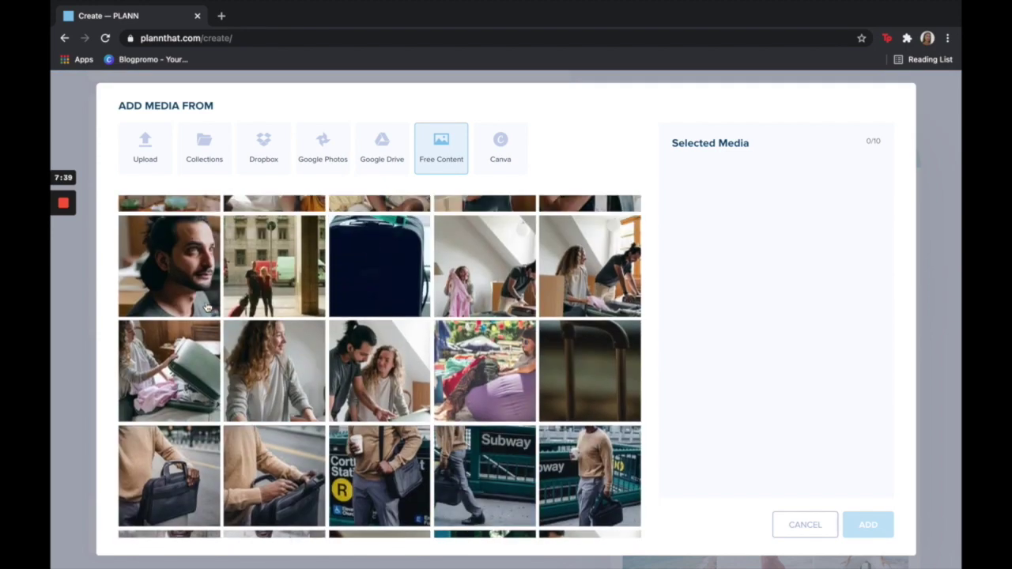
left_click(169, 370)
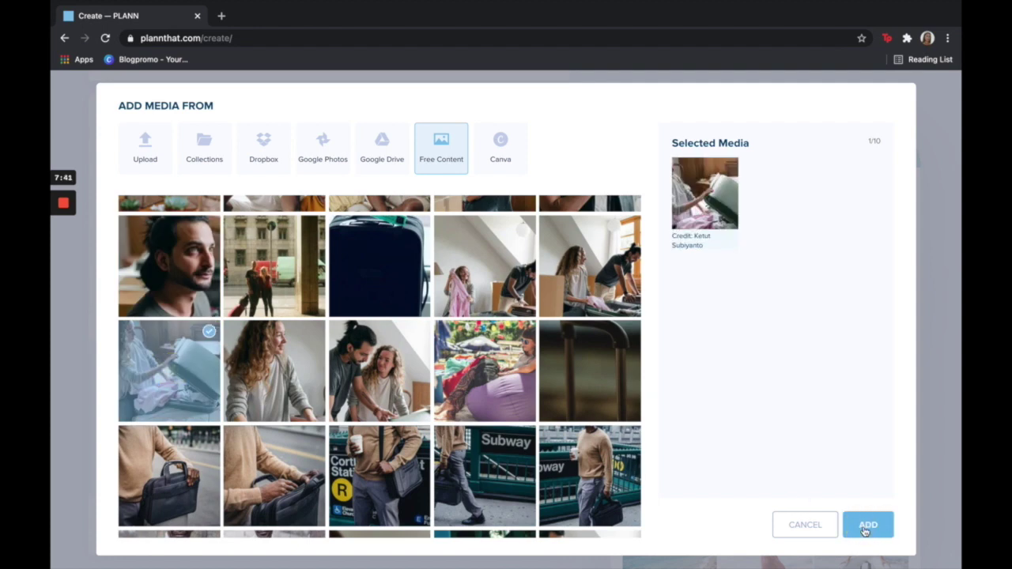
left_click(867, 525)
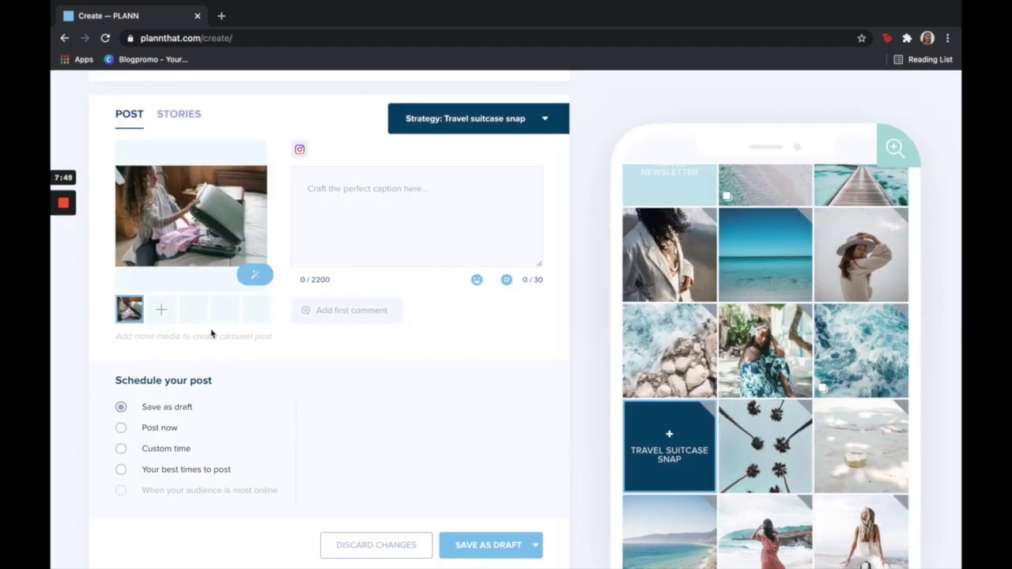
- Dismiss the Add Media window without adding anything, then swap the first two grid tiles and restore them
left_click(161, 314)
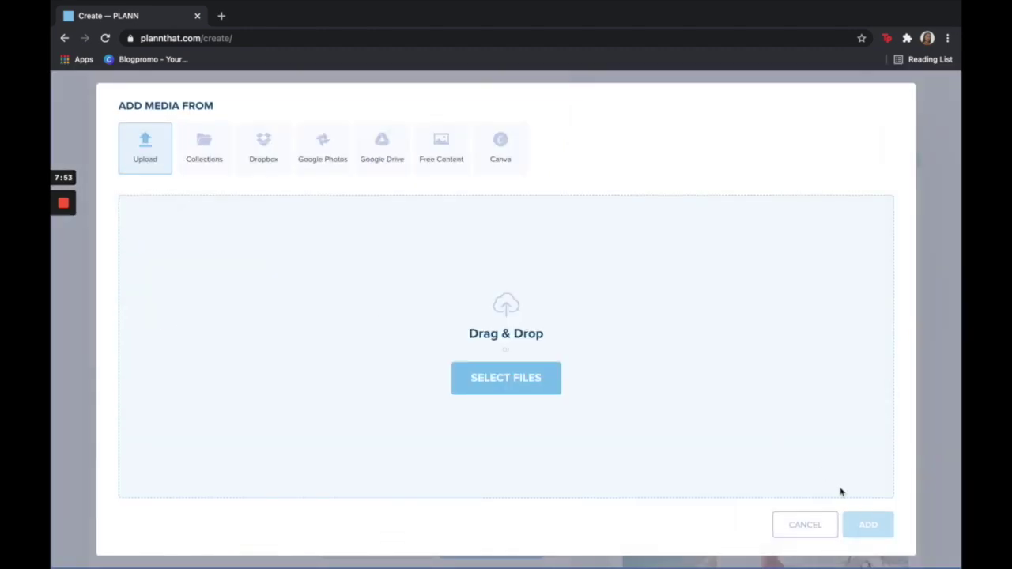
left_click(818, 536)
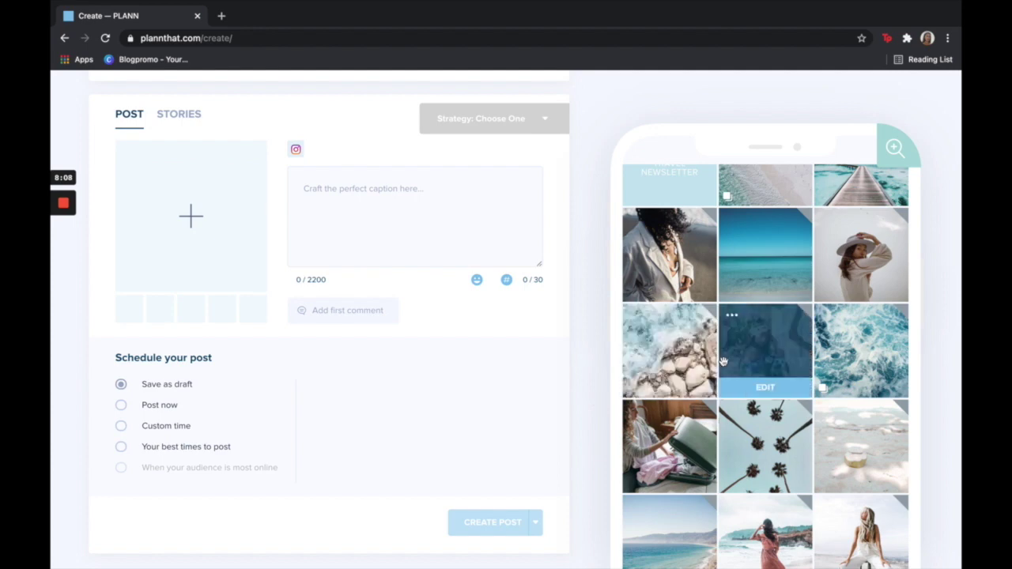
scroll(723, 362, "up", 2)
scroll(723, 361, "up", 1)
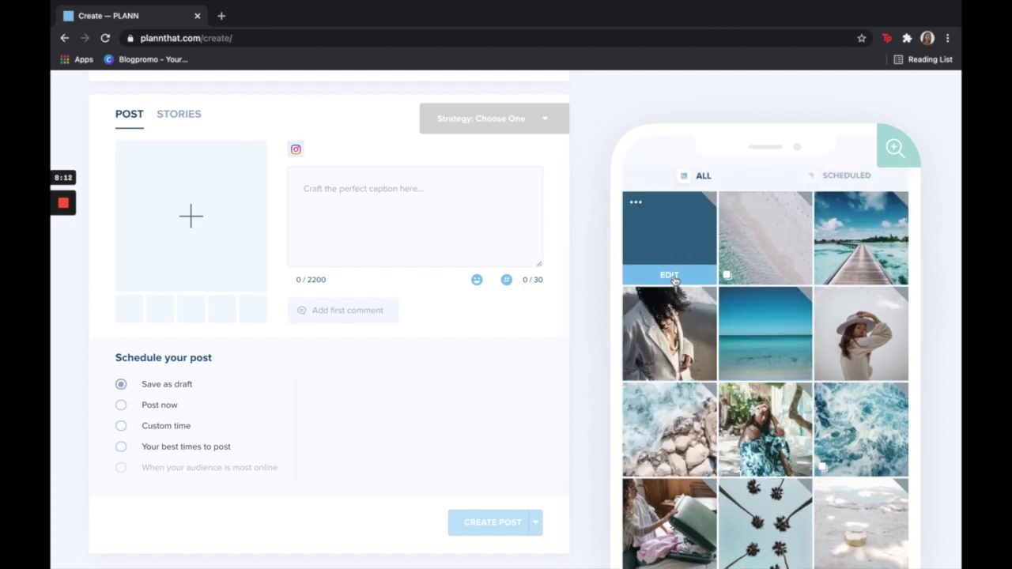
left_click_drag(674, 280, 673, 229)
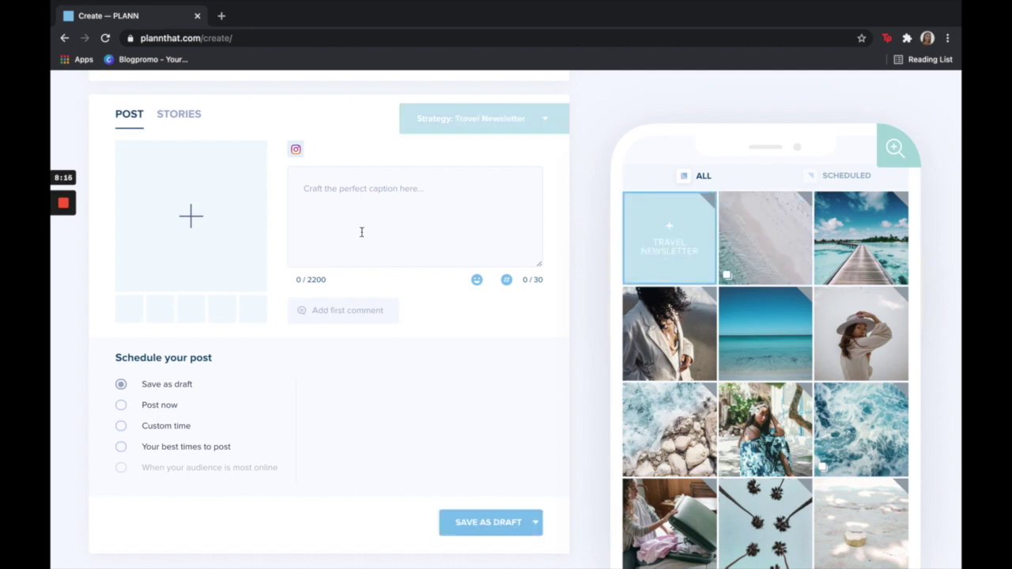
- Add media to the Travel Newsletter post by designing its image in Canva
left_click(196, 219)
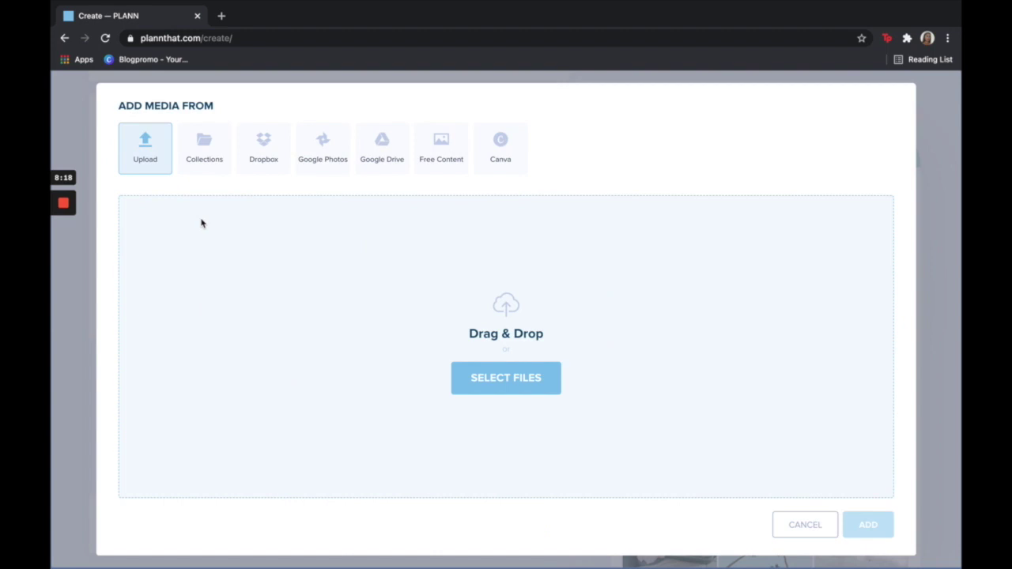
left_click(501, 156)
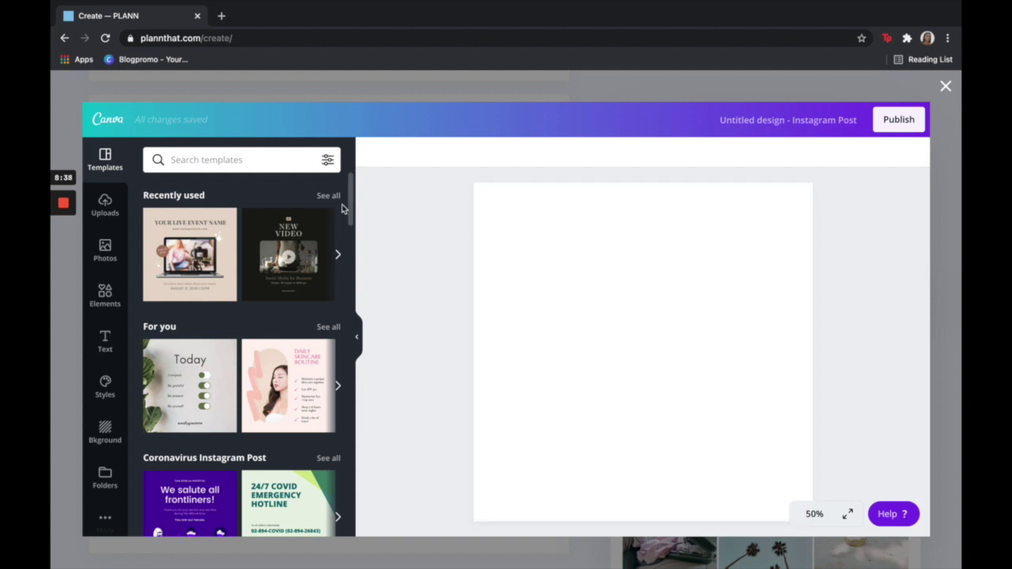
- Search Canva templates for 'newsletter' and apply the Shop New Arrivals template
left_click(268, 159)
type("newsletter")
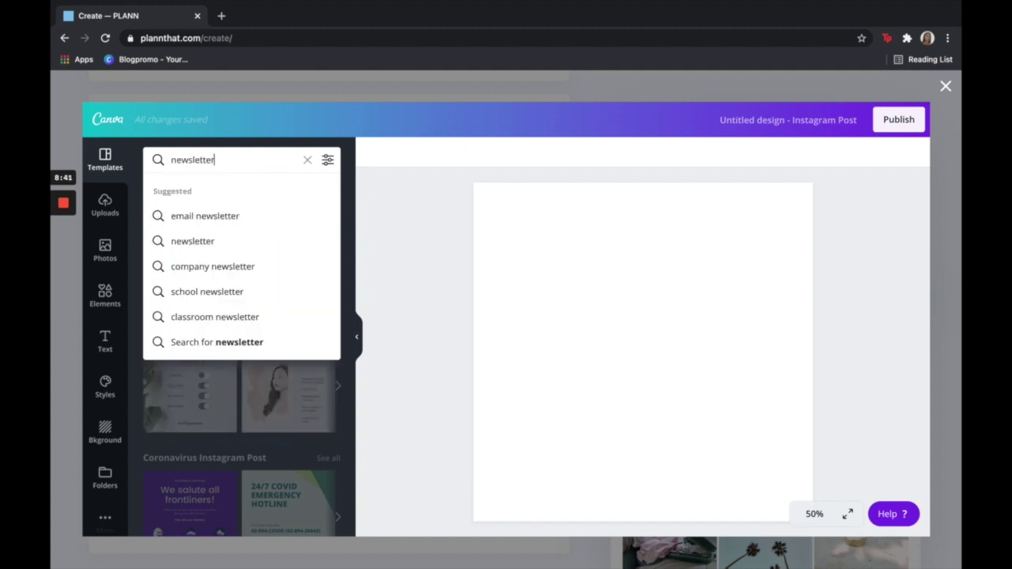
key("Return")
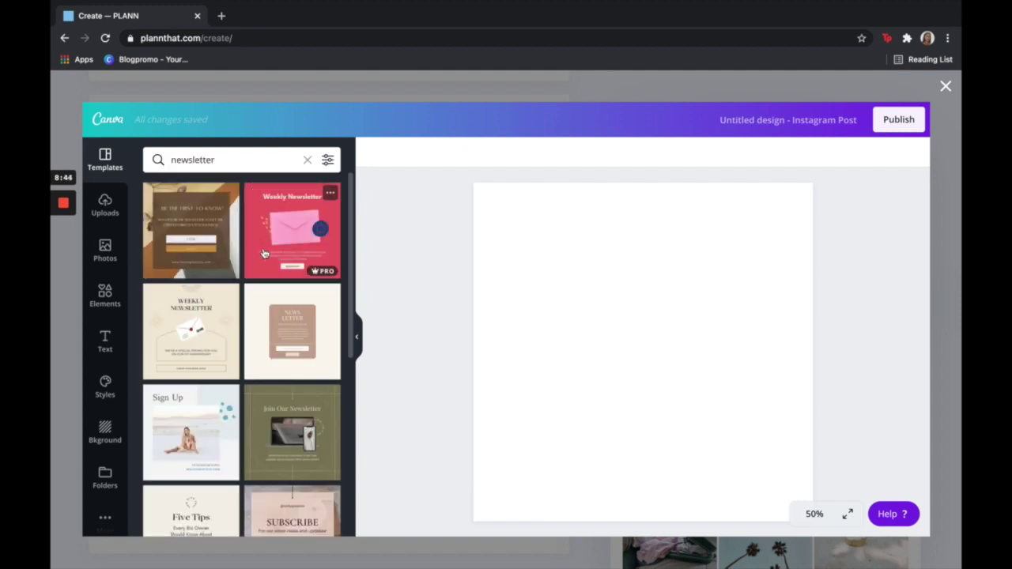
scroll(268, 324, "down", 3)
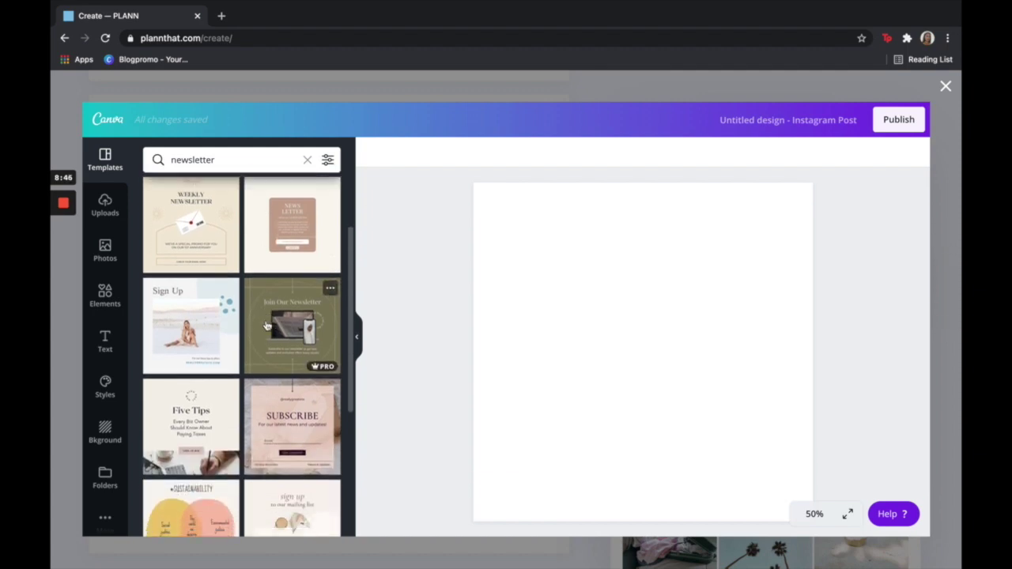
scroll(267, 324, "down", 5)
scroll(268, 325, "up", 2)
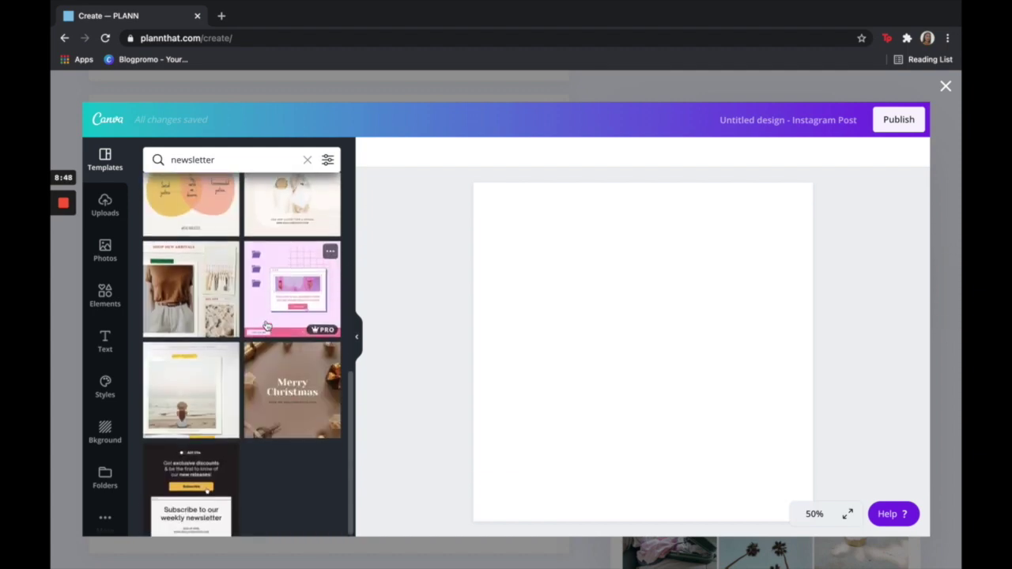
left_click(230, 340)
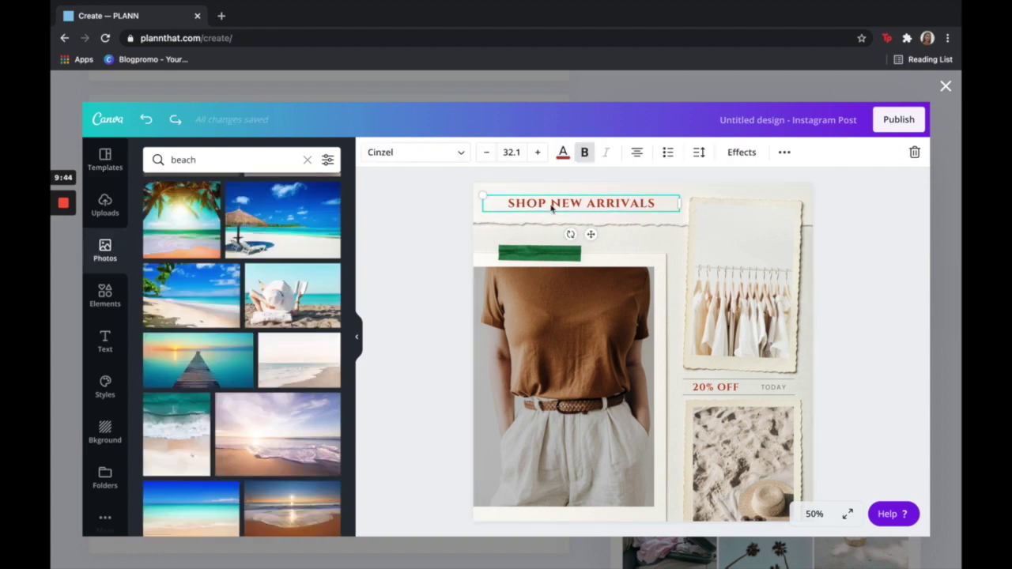
- Change the heading to 'Travel Newsletter' in dark-blue Proxima Nova Regular and publish to Plann
triple_click(553, 208)
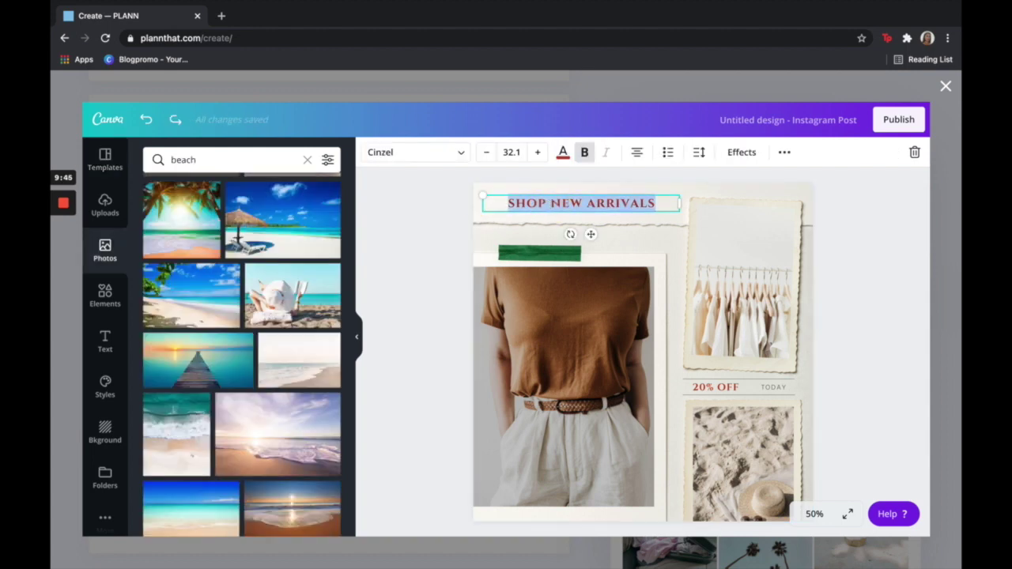
type("Travel Newslet")
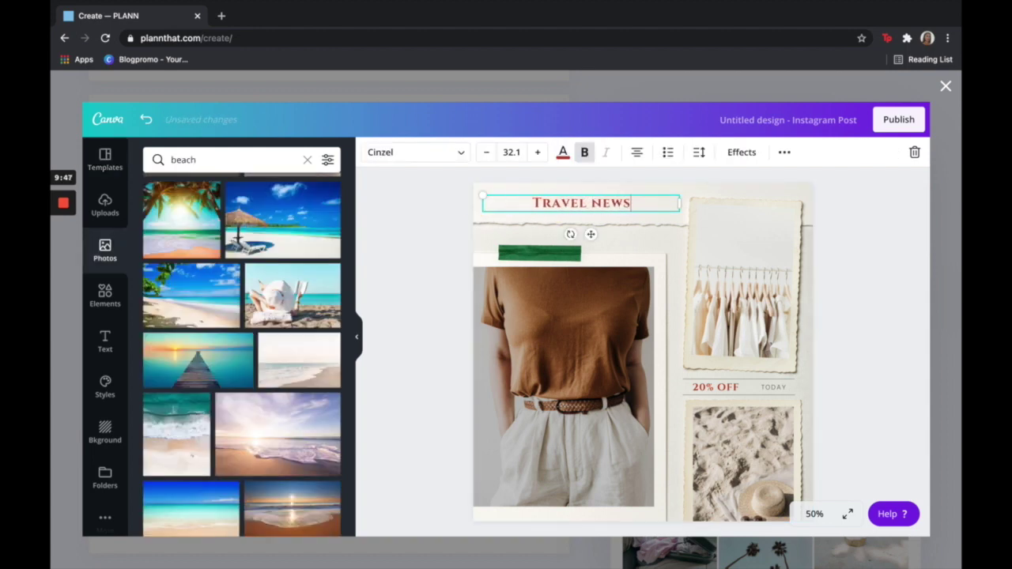
type("ter")
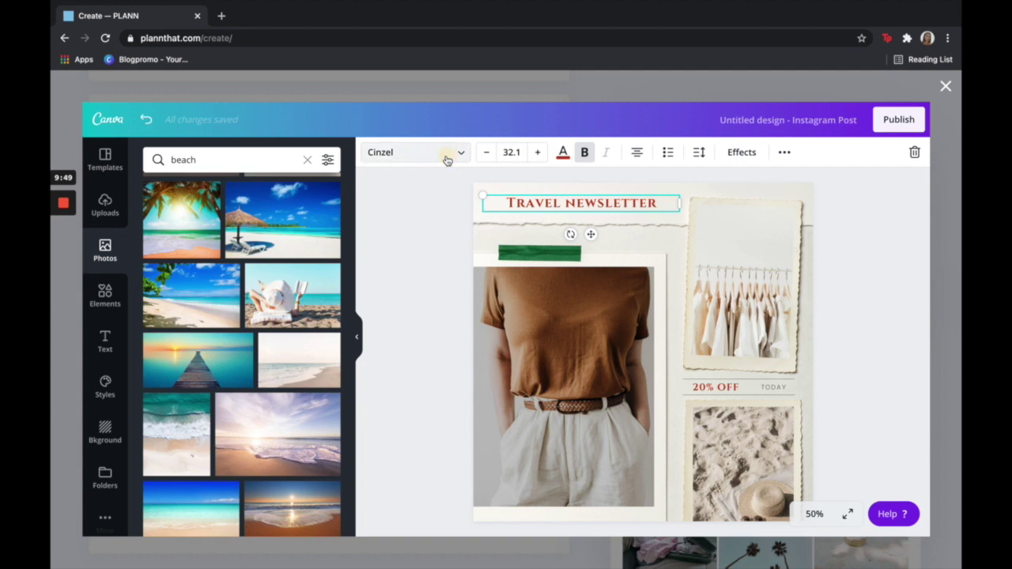
left_click(451, 154)
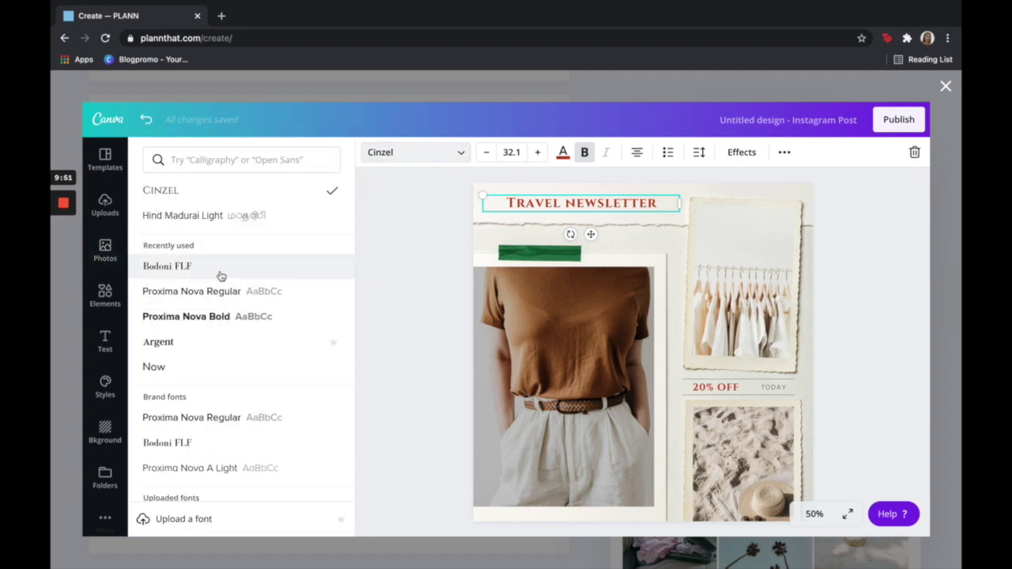
left_click(214, 292)
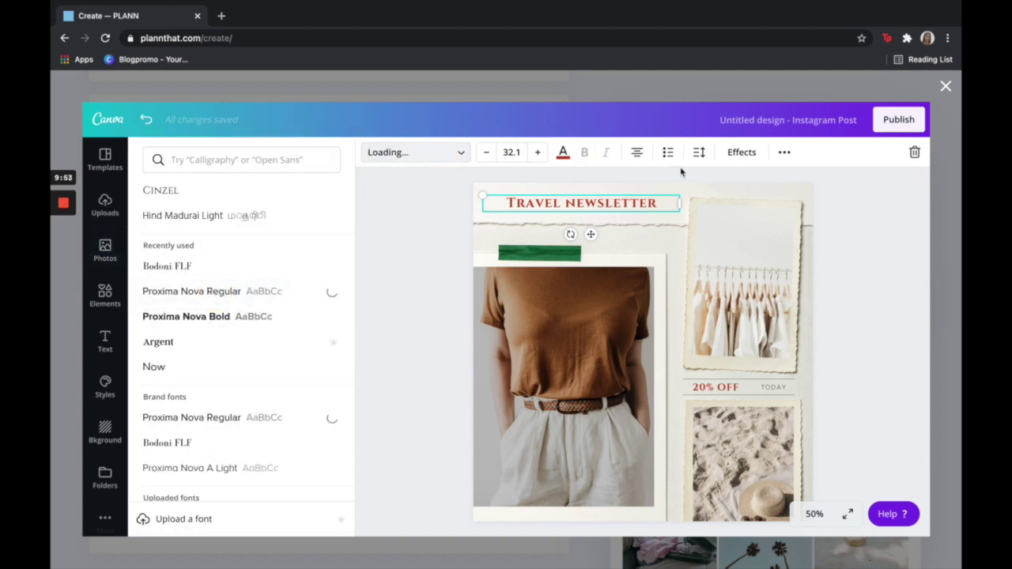
left_click(562, 152)
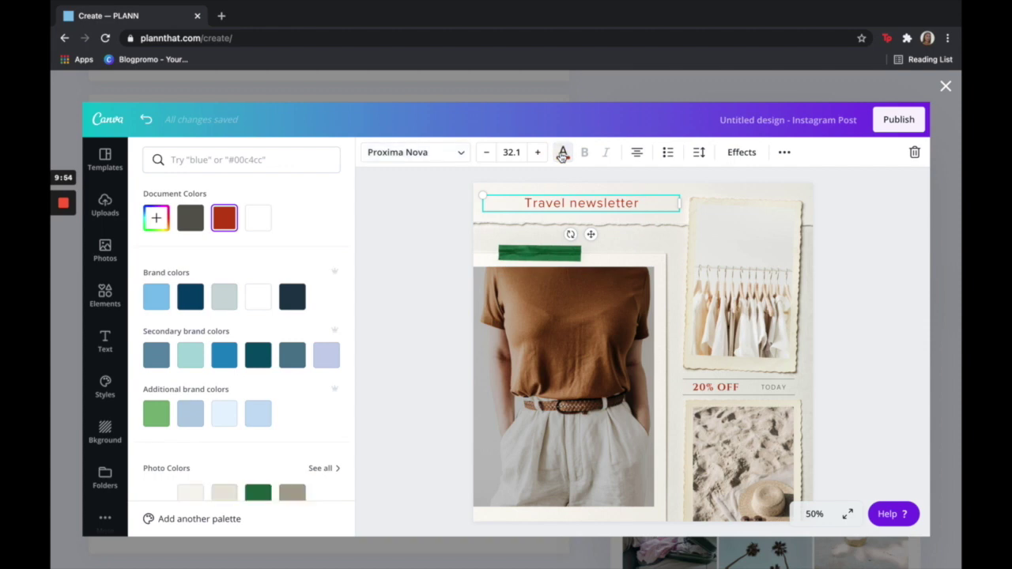
left_click(189, 297)
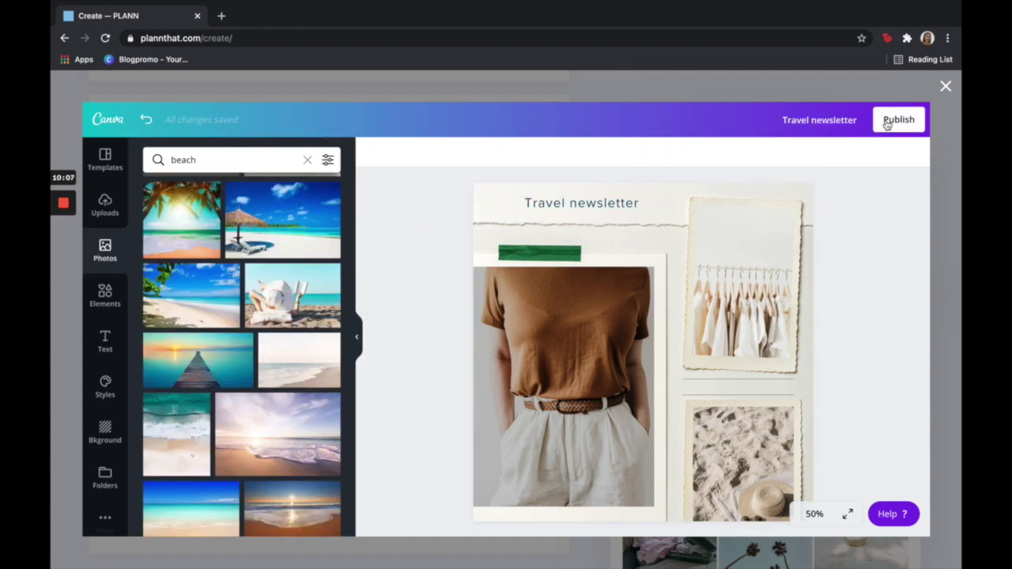
left_click(887, 123)
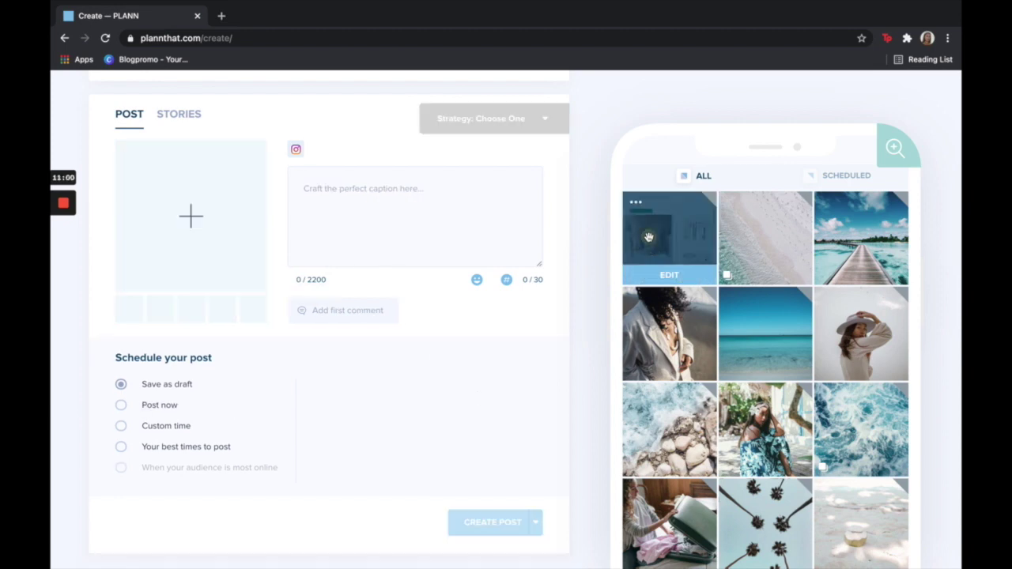
- Move the new Travel newsletter design further down the phone grid preview
left_click_drag(649, 237, 678, 351)
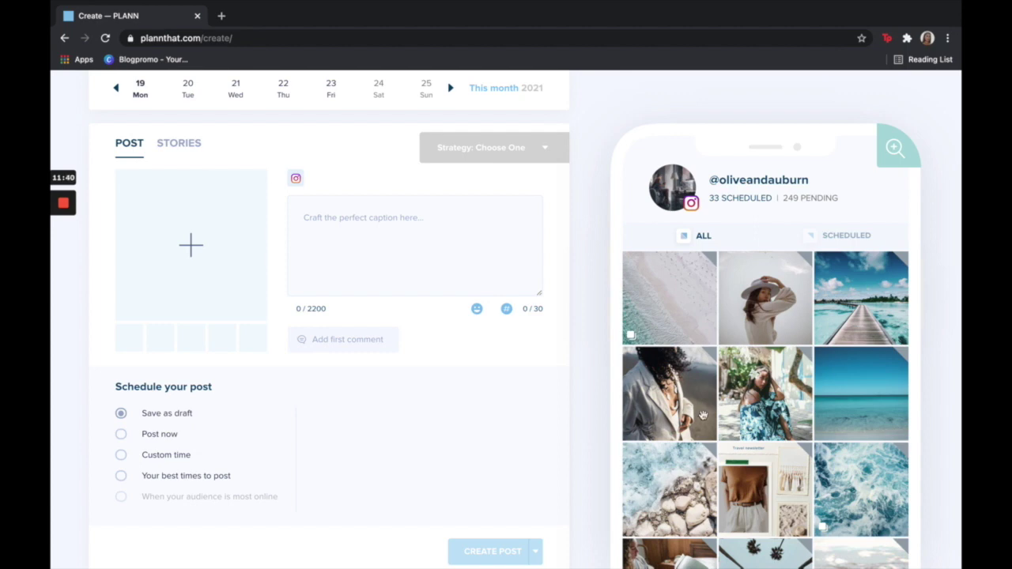
mouse_move(745, 414)
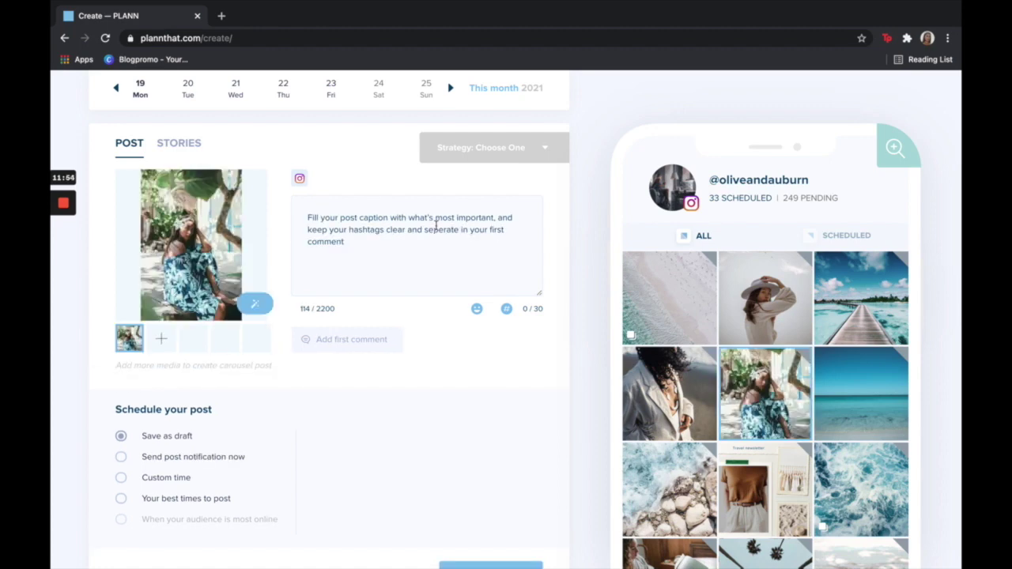
- Put the cursor at the end of the beach-dress post's caption about separate hashtags
left_click(398, 257)
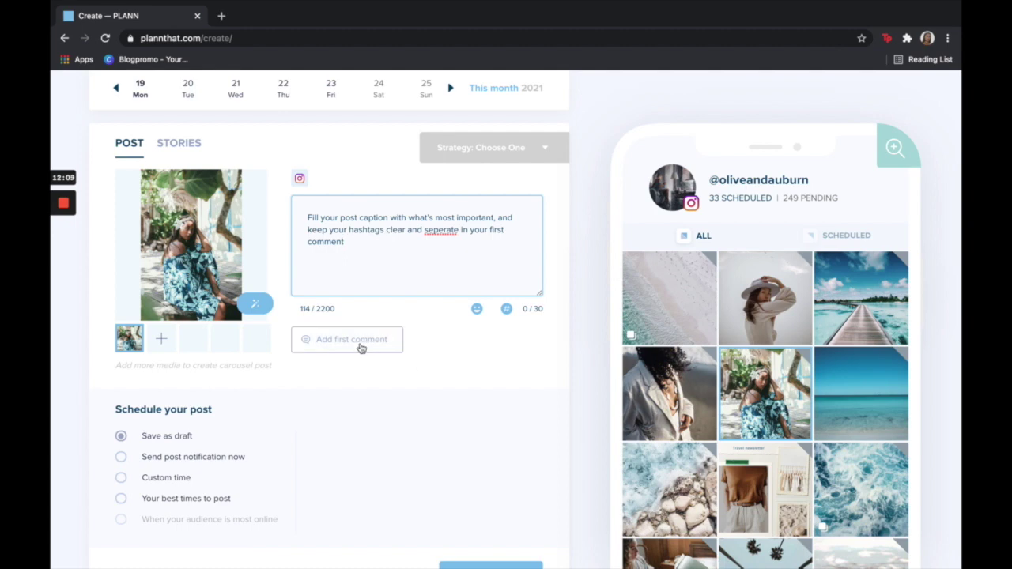
scroll(443, 388, "up", 1)
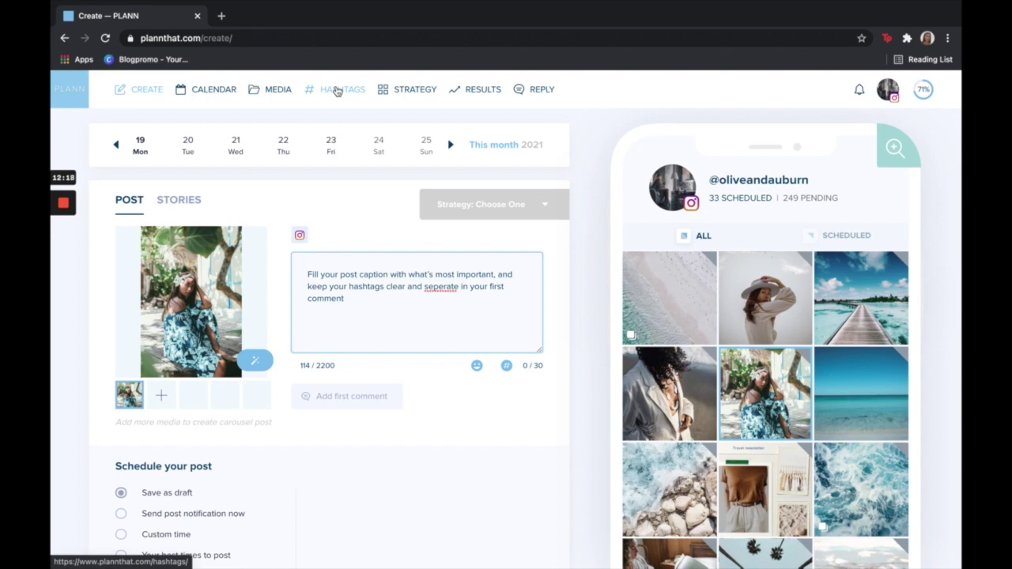
- Start a hashtag set named 'Daily Hashtags' containing #beach and #2021
left_click(336, 91)
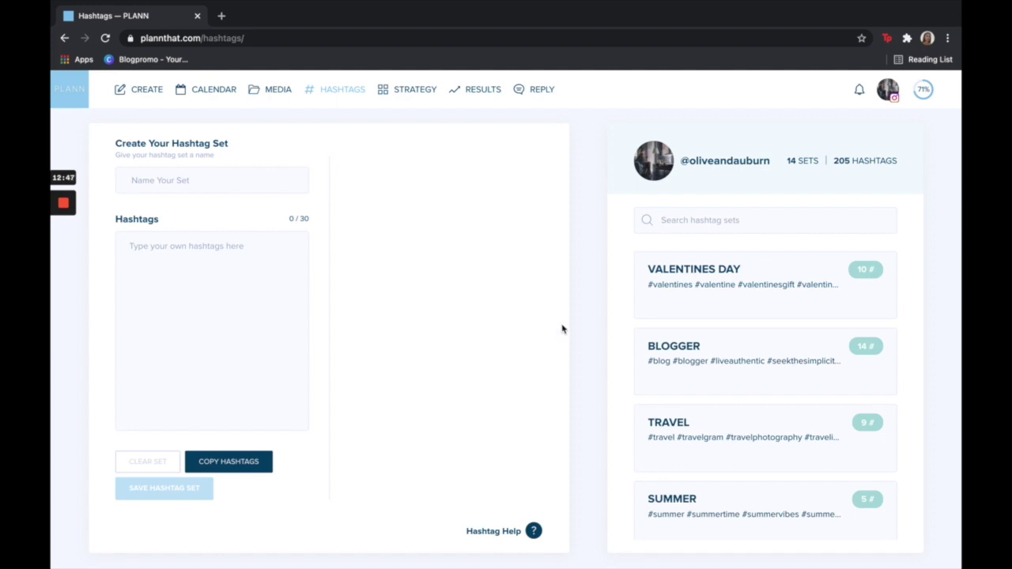
left_click(246, 183)
type("Daily")
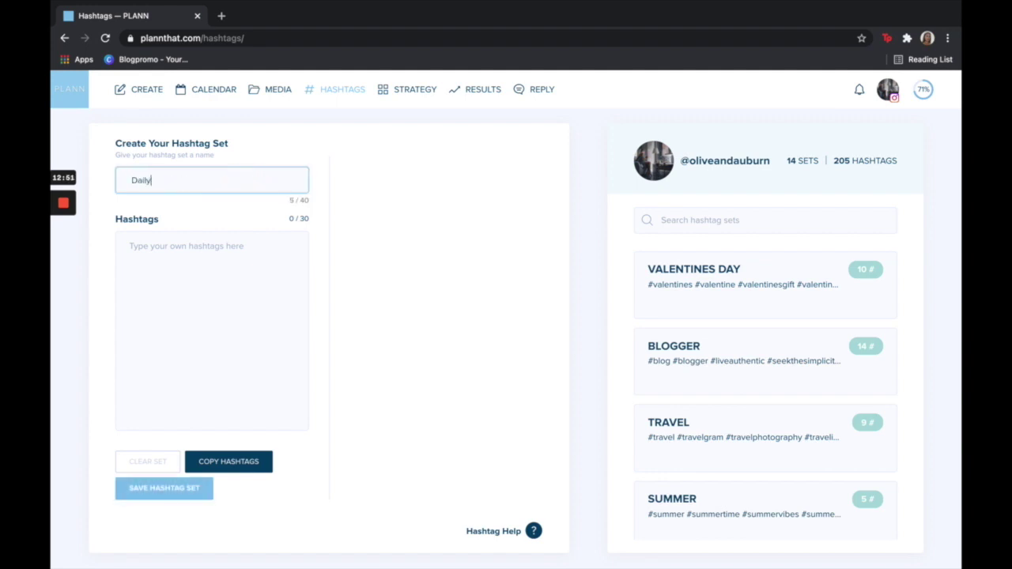
type(" Hashtags")
left_click(234, 321)
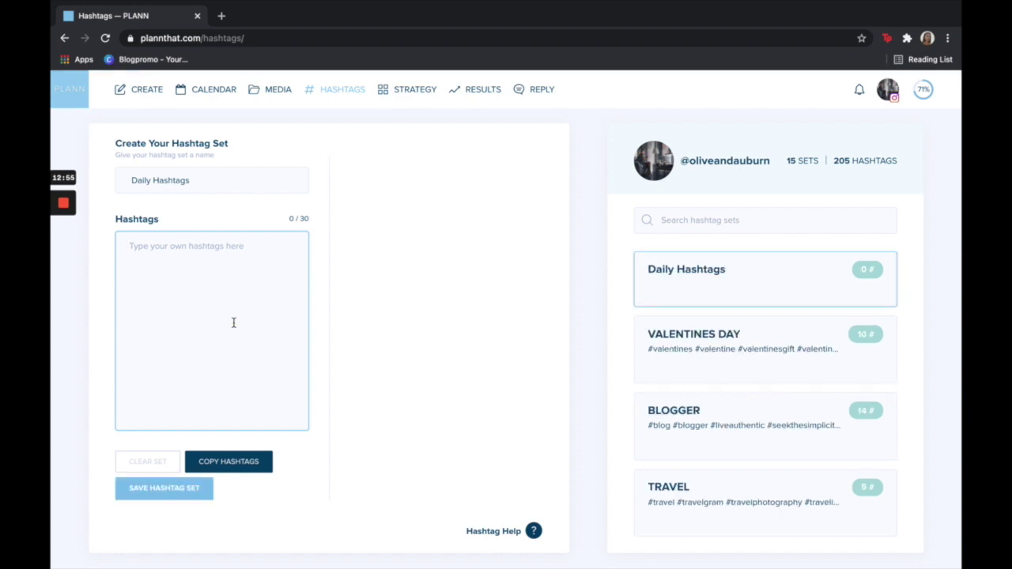
type("#")
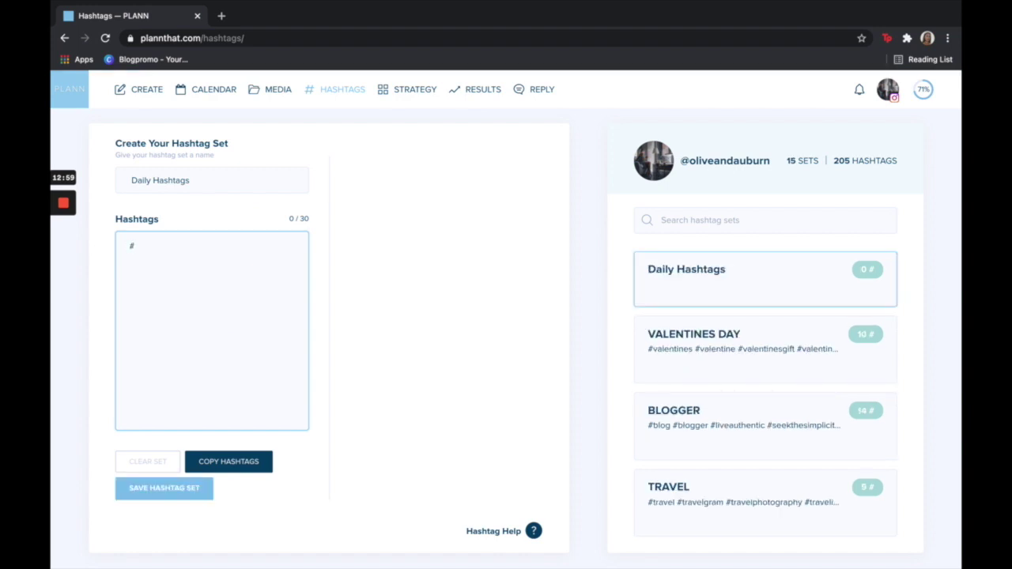
type("beach")
key("Return")
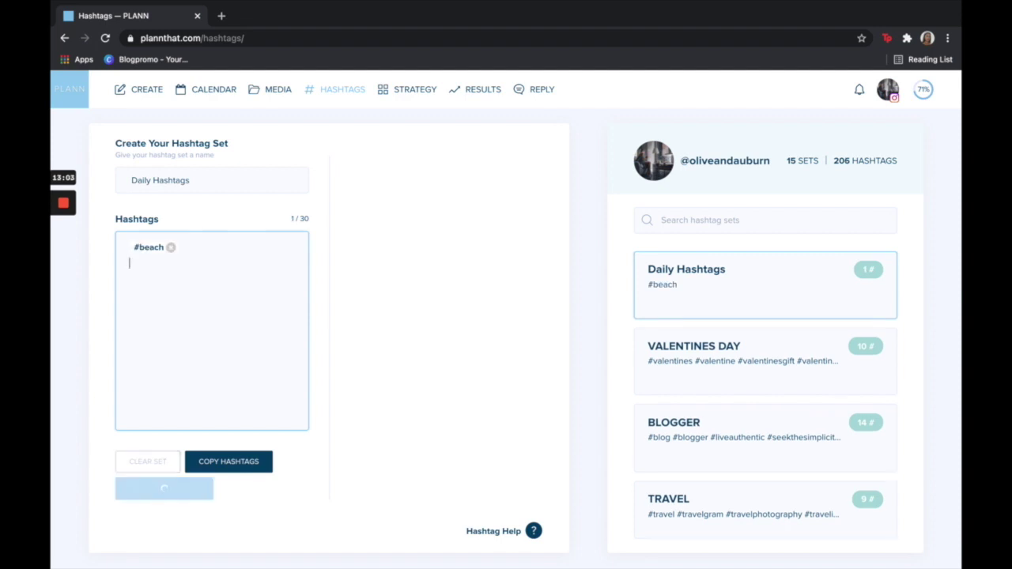
type("#10")
key("BackSpace")
key("BackSpace")
type("2")
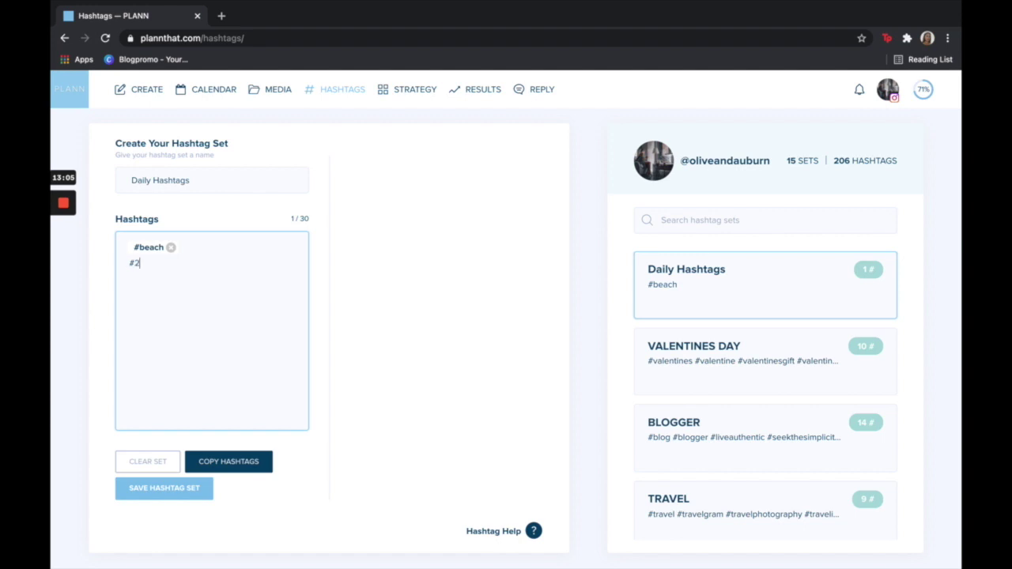
type("021")
key("Return")
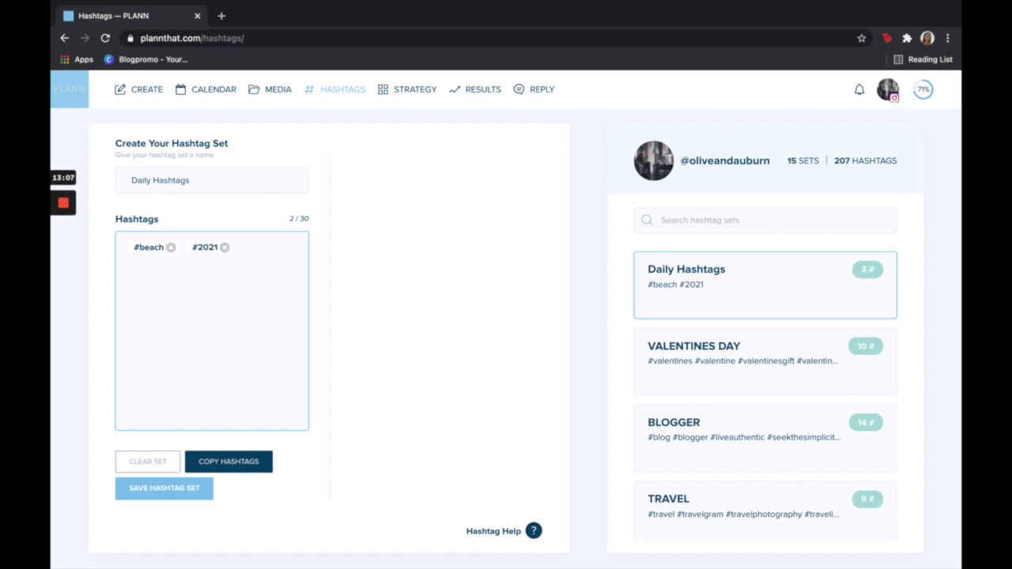
- Add #contentcreator and #travel, save the set, and return to post creation
type("#contentcreator")
key("Return")
type("#t")
key("BackSpace")
key("BackSpace")
type("#travel")
key("Return")
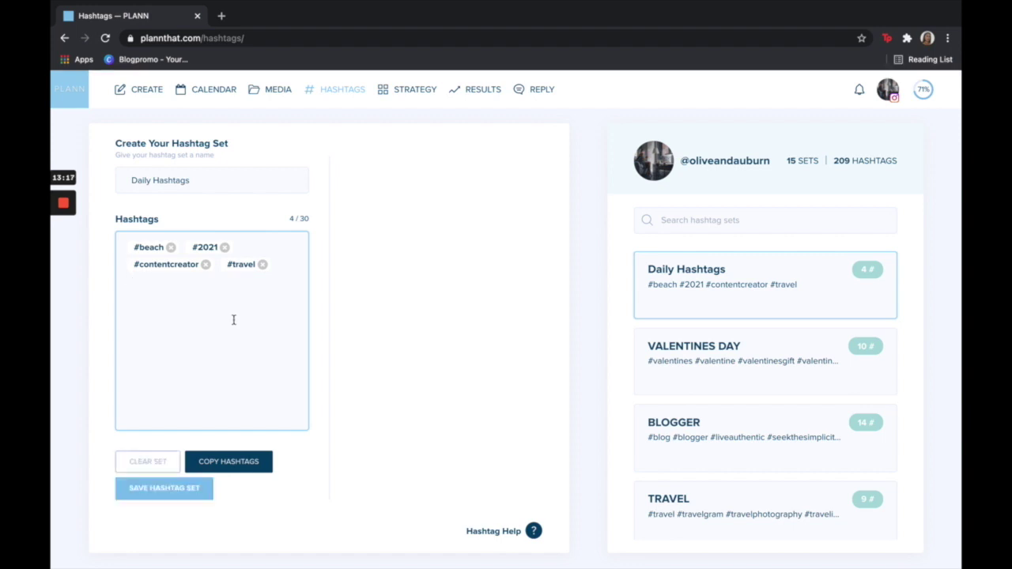
left_click(145, 494)
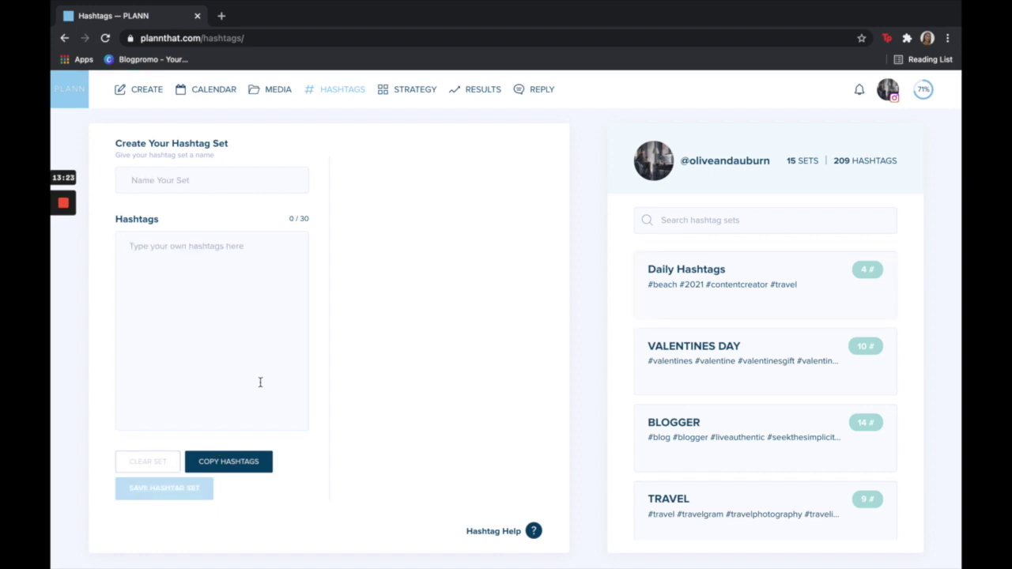
mouse_move(865, 276)
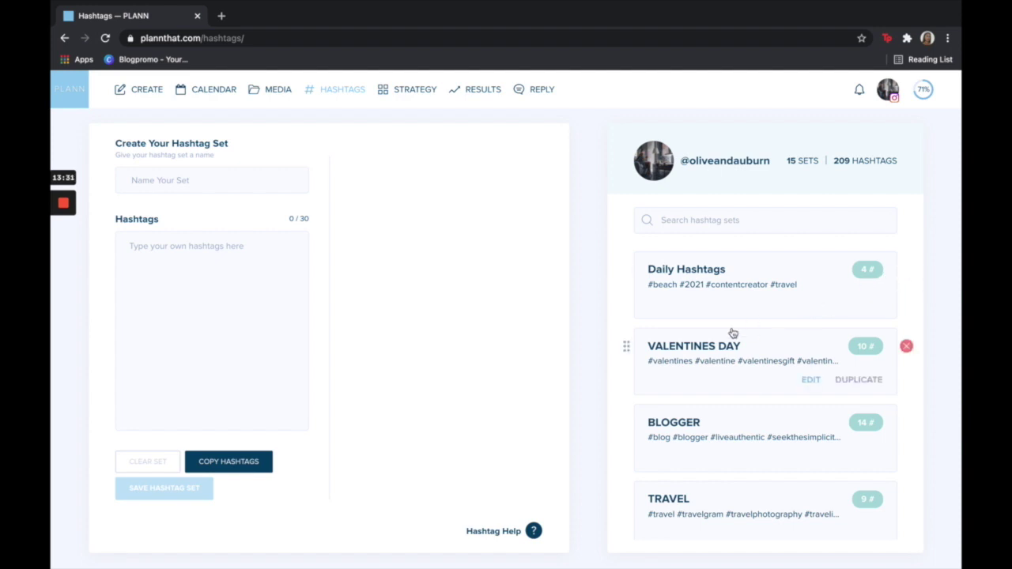
left_click(133, 90)
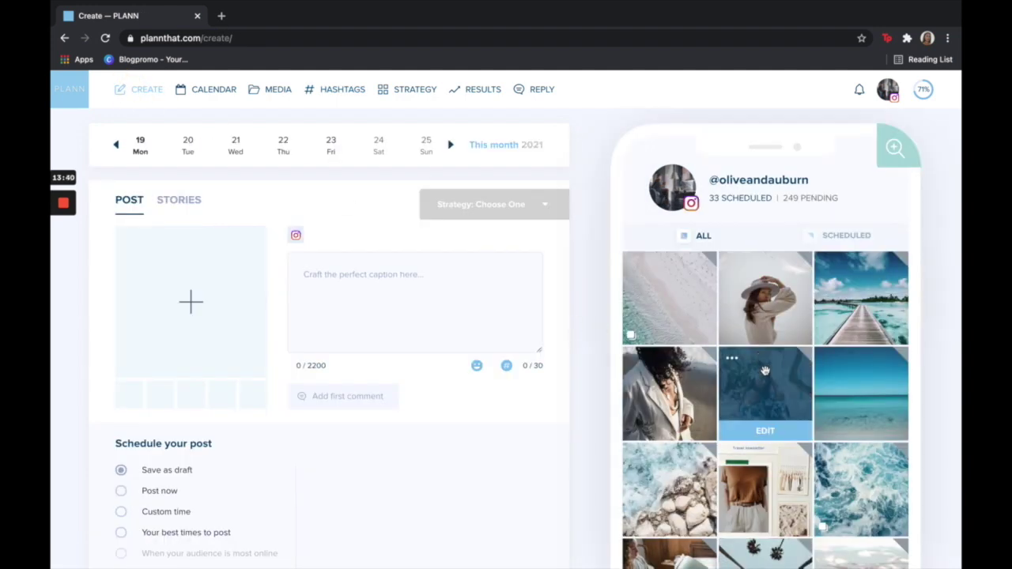
- Open the beach-dress post and insert the Daily Hashtags set as its first comment
left_click(765, 370)
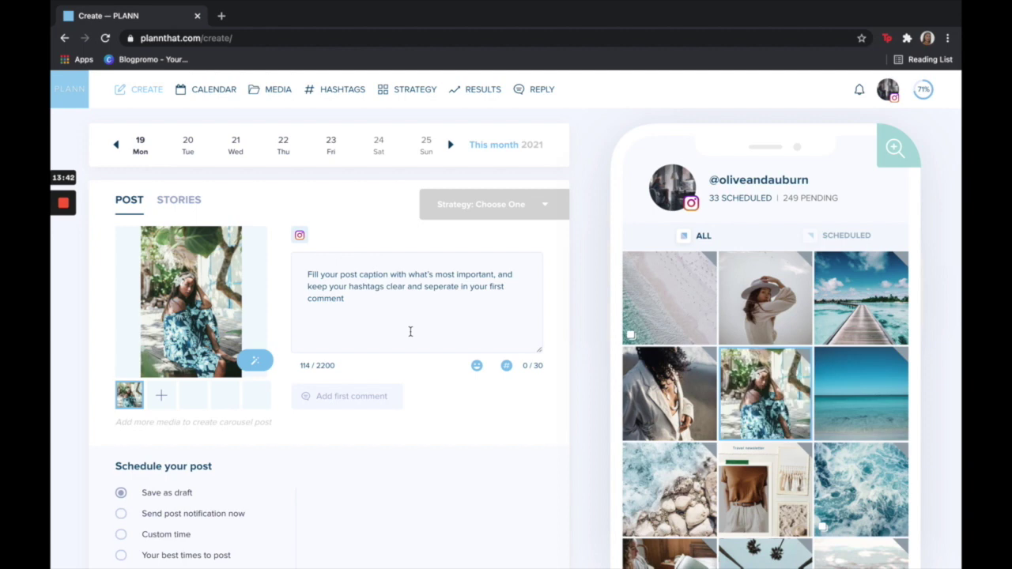
scroll(411, 331, "down", 1)
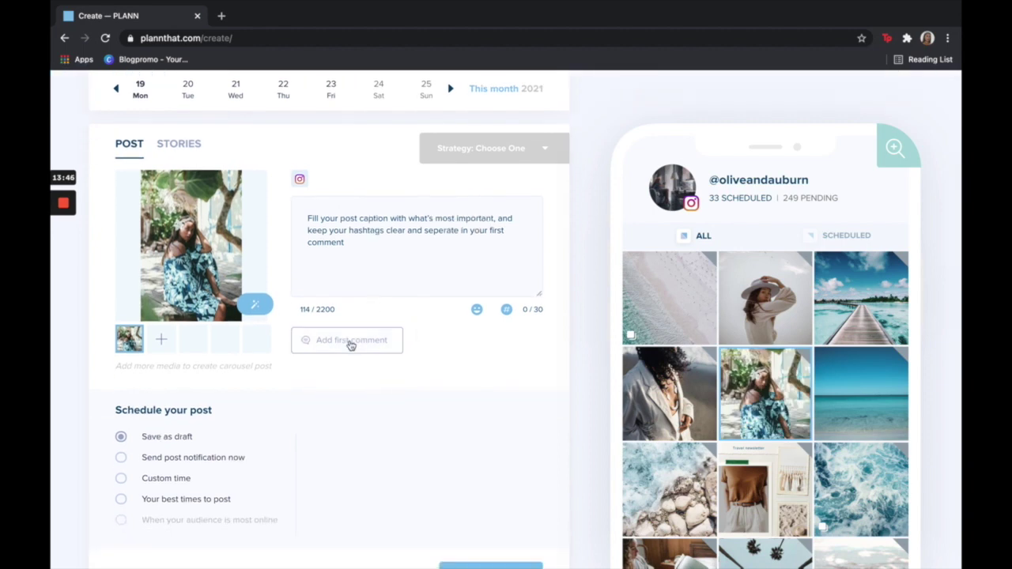
left_click(348, 342)
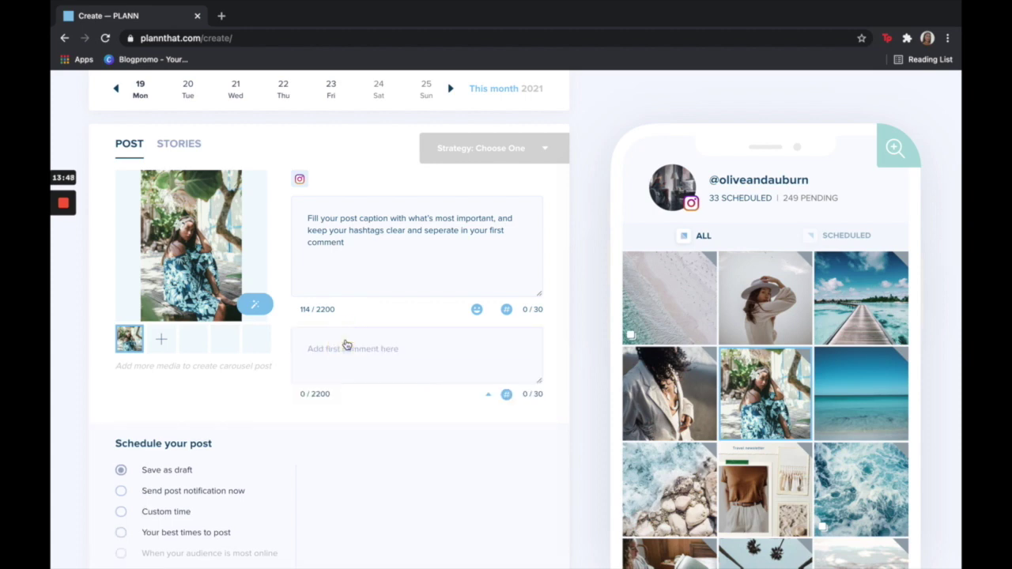
left_click(507, 394)
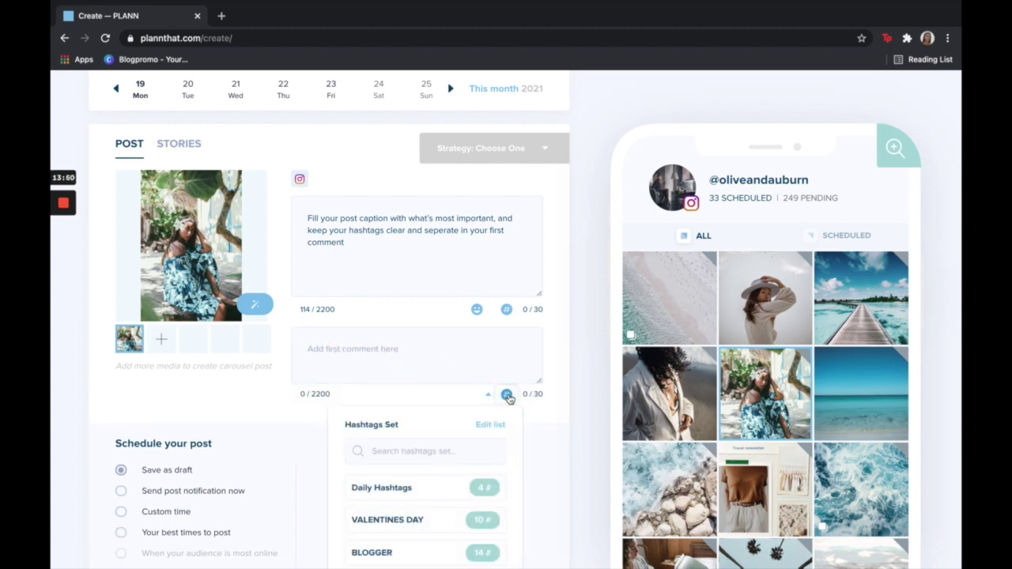
scroll(543, 427, "down", 1)
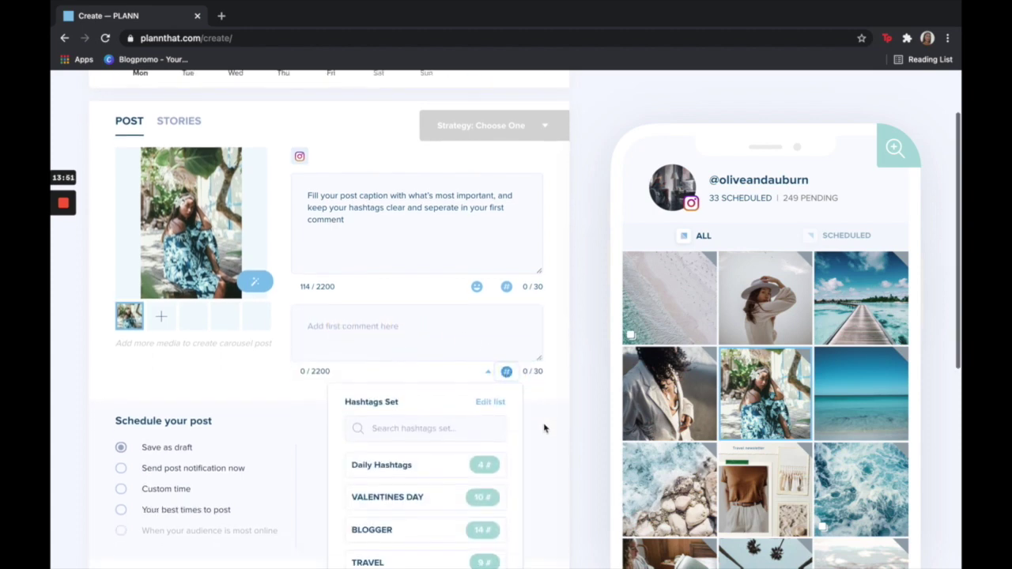
left_click(424, 468)
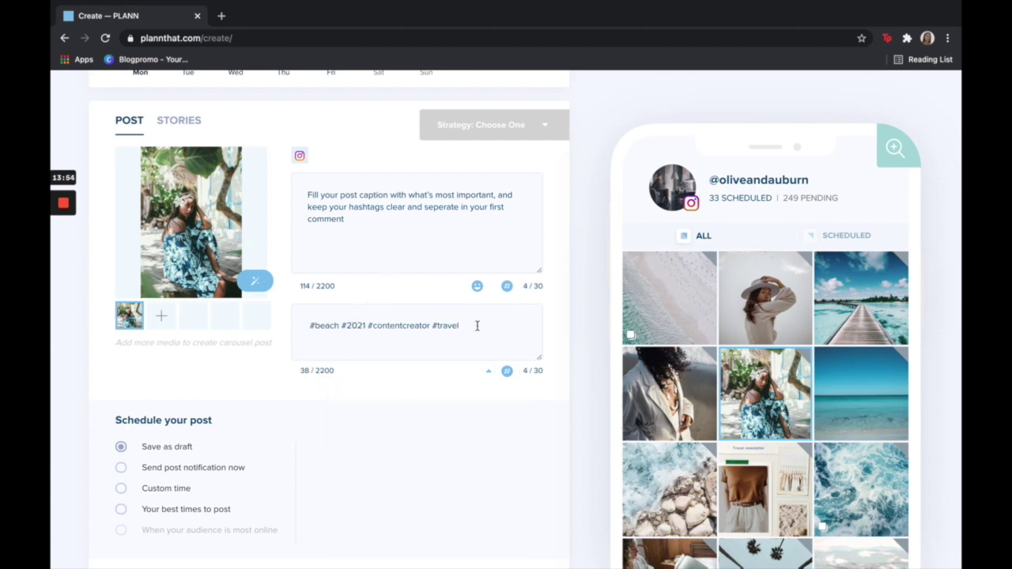
scroll(376, 514, "up", 1)
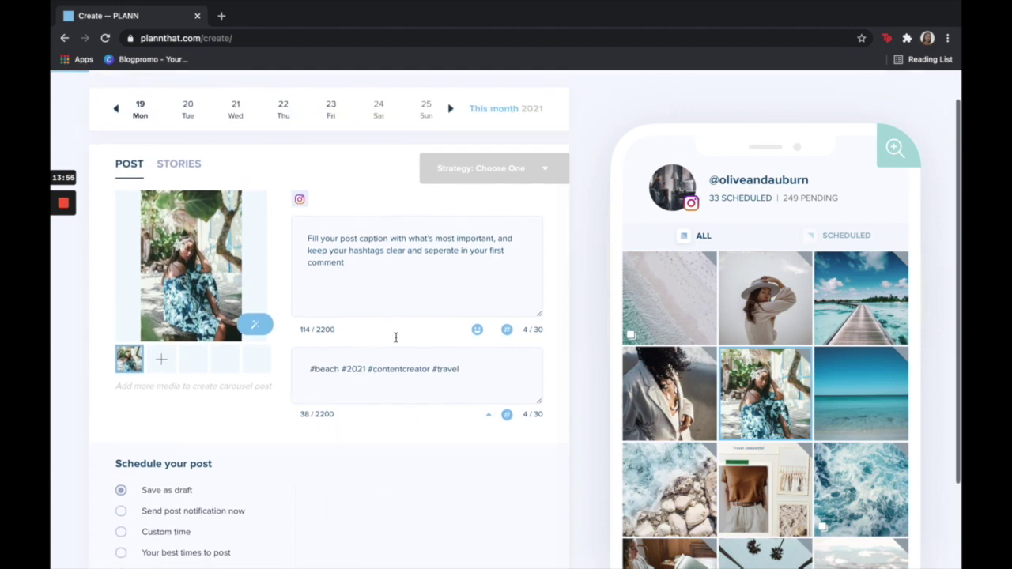
- Bring up the emoji choices in the post's caption box
left_click(394, 283)
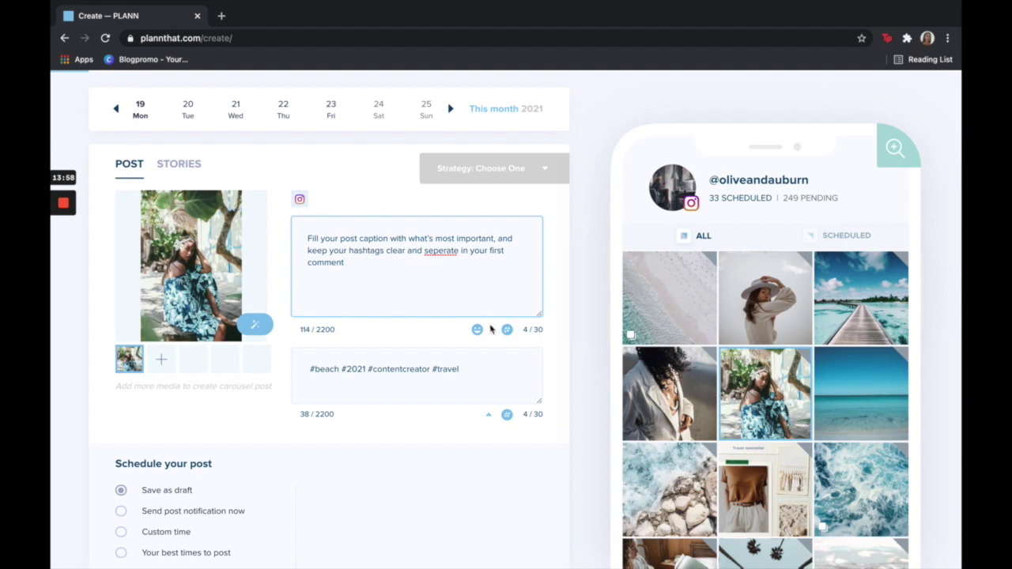
left_click(478, 329)
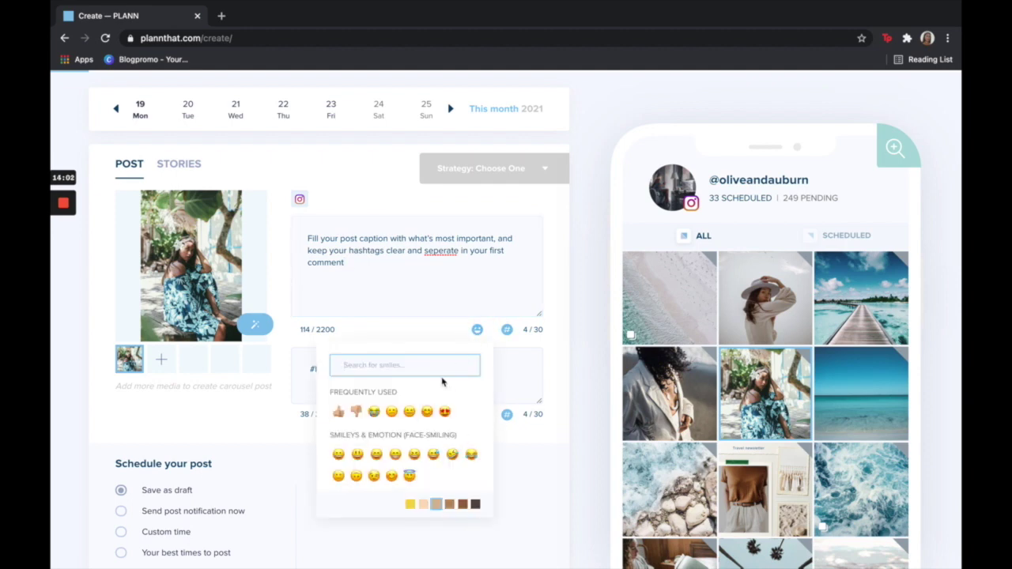
scroll(398, 423, "down", 2)
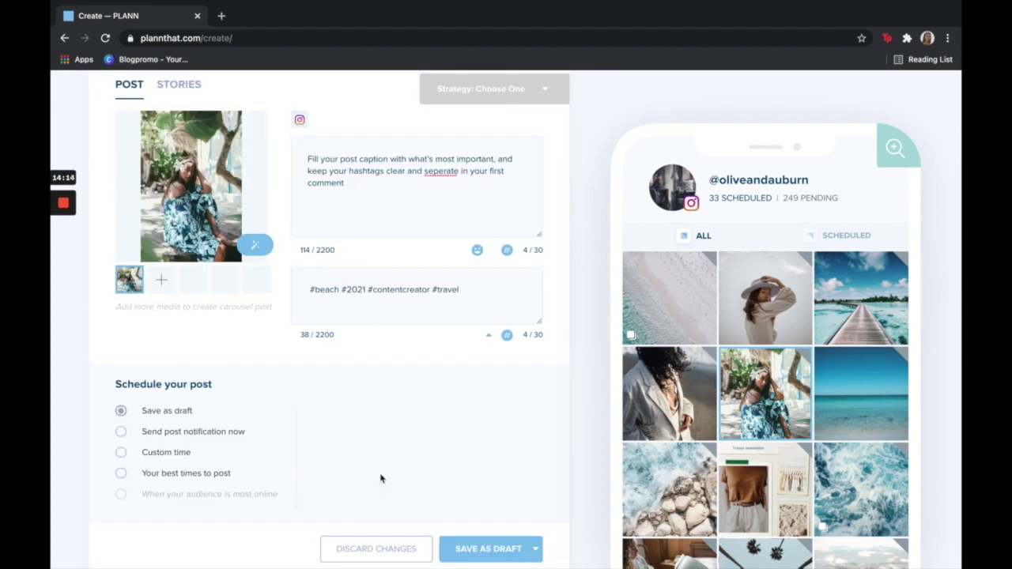
- After trying Post now and Custom time, schedule the post for its best time, Sun, May 2, 2021 4:00 PM
scroll(379, 478, "up", 1)
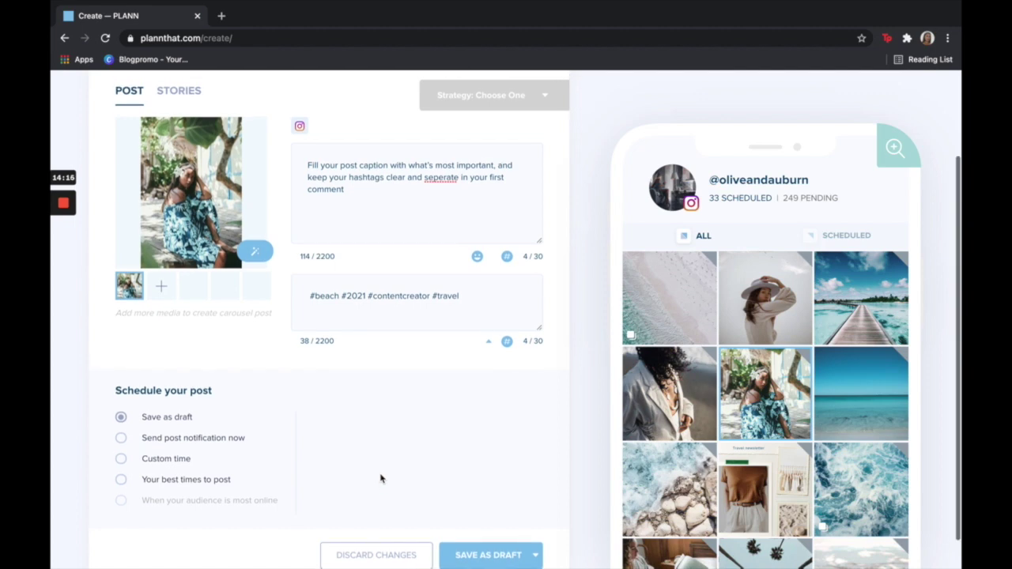
left_click(122, 439)
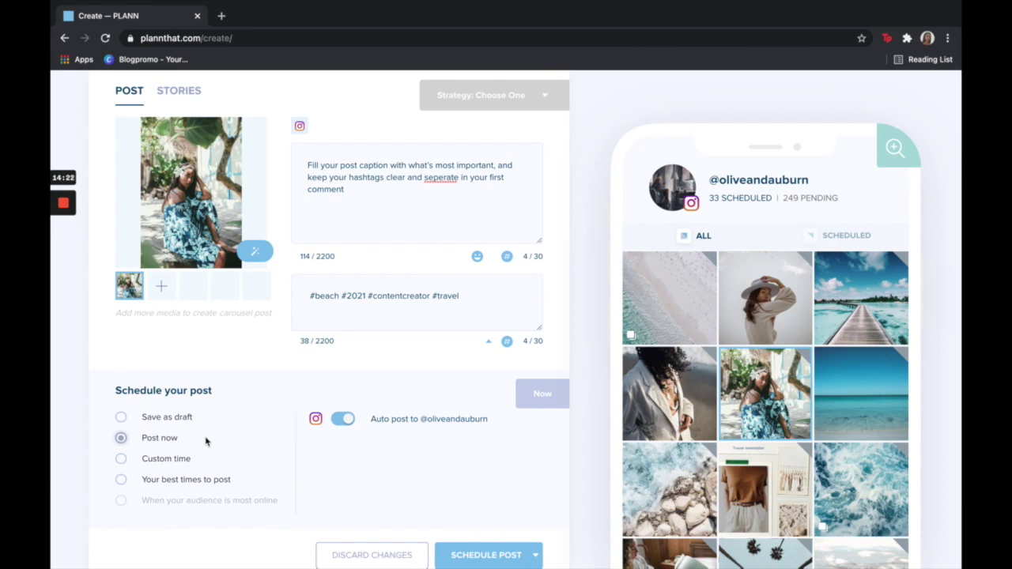
left_click(150, 464)
scroll(150, 462, "down", 1)
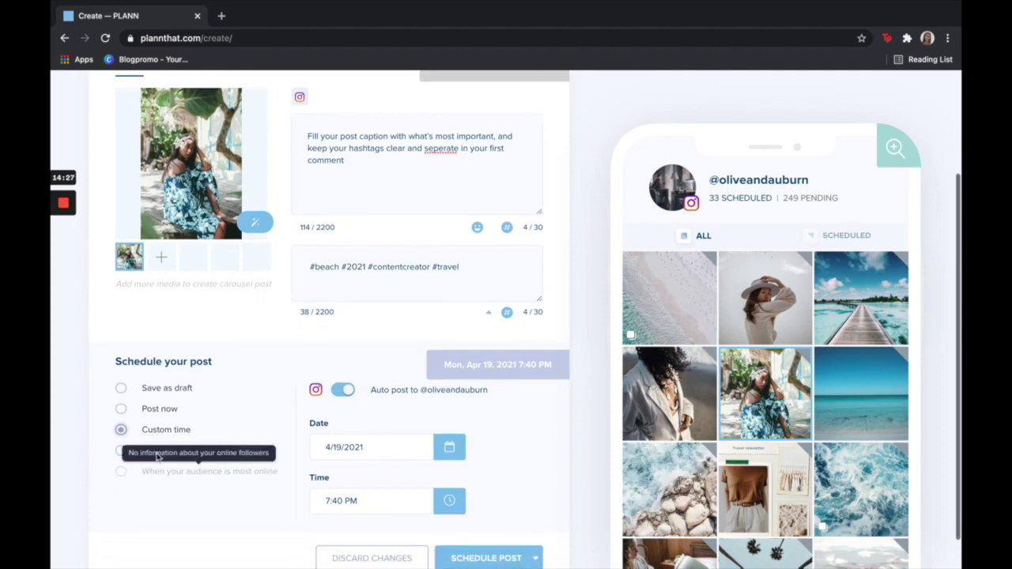
left_click(146, 452)
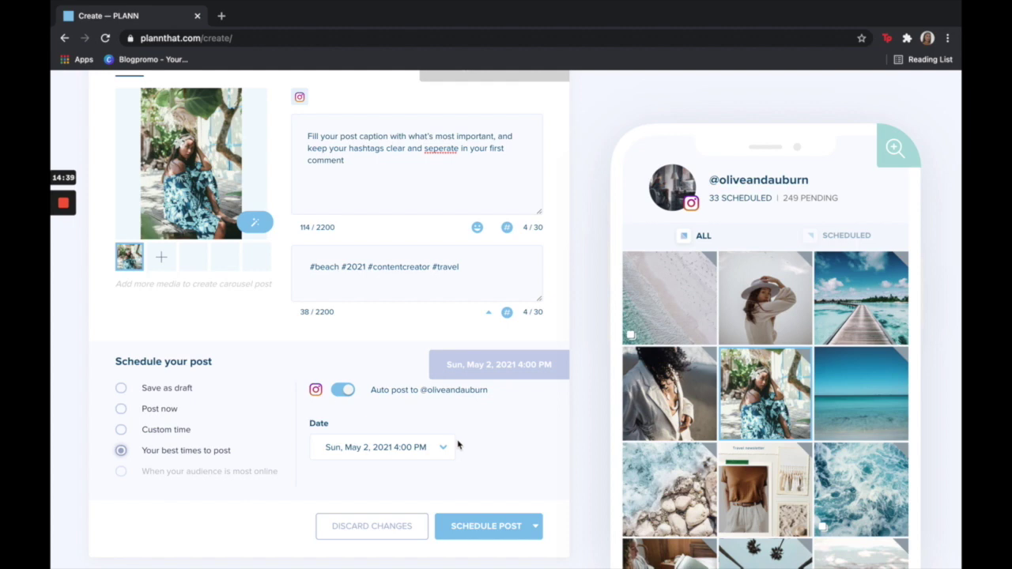
scroll(462, 478, "up", 1)
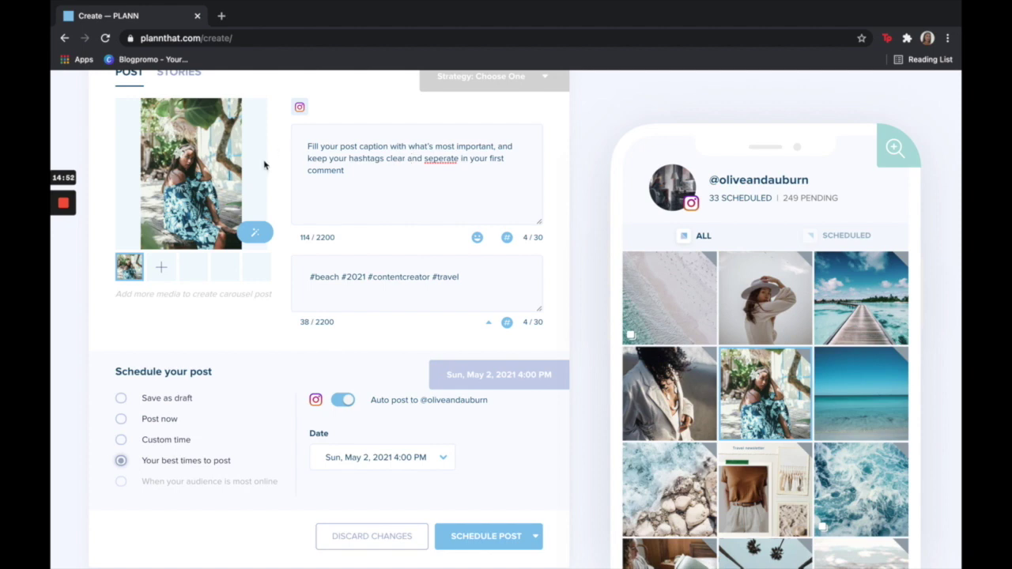
scroll(269, 164, "up", 1)
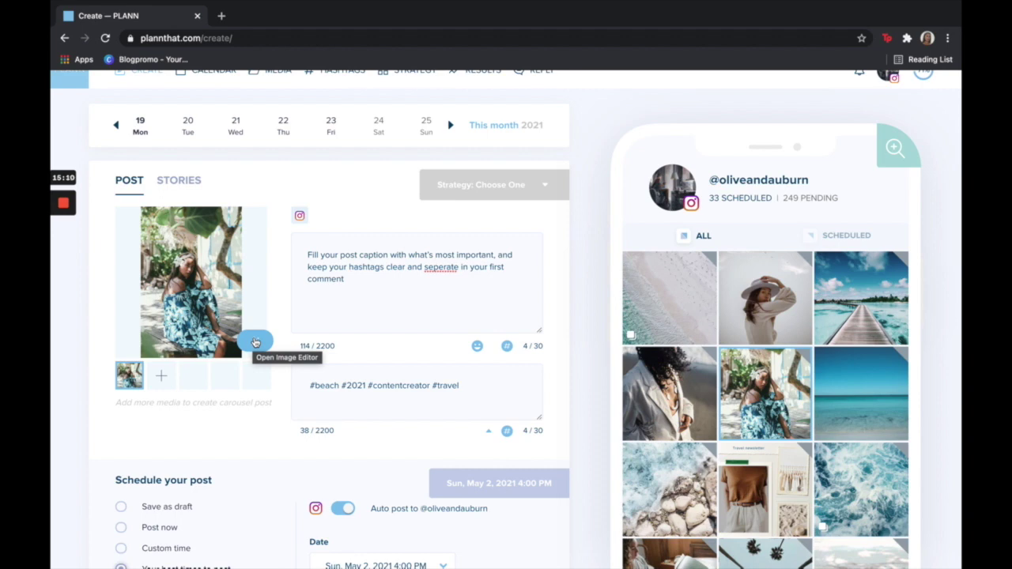
- Apply the Custom crop to the blue-dress photo in the image editor and save it to the post
left_click(254, 342)
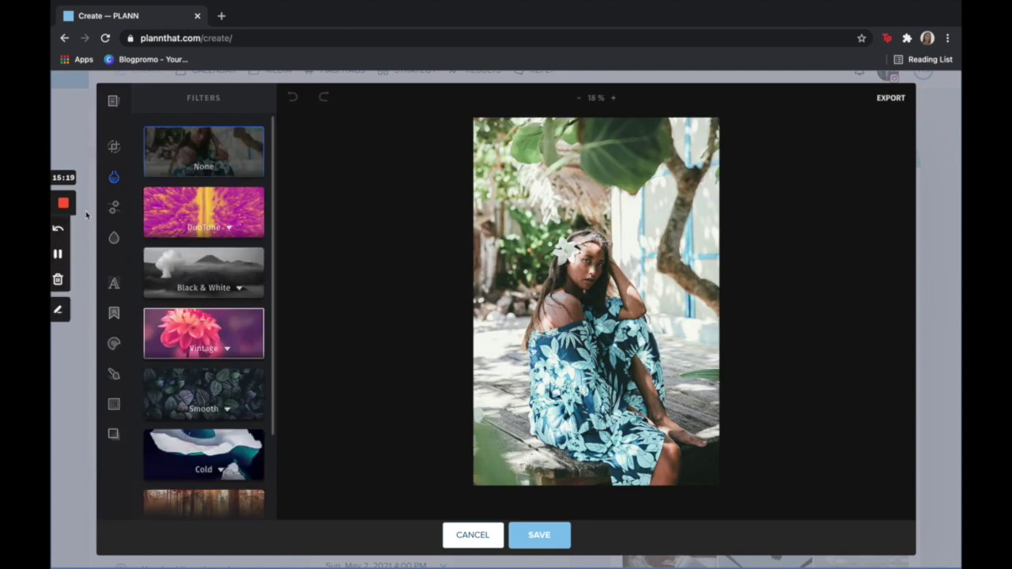
mouse_move(112, 210)
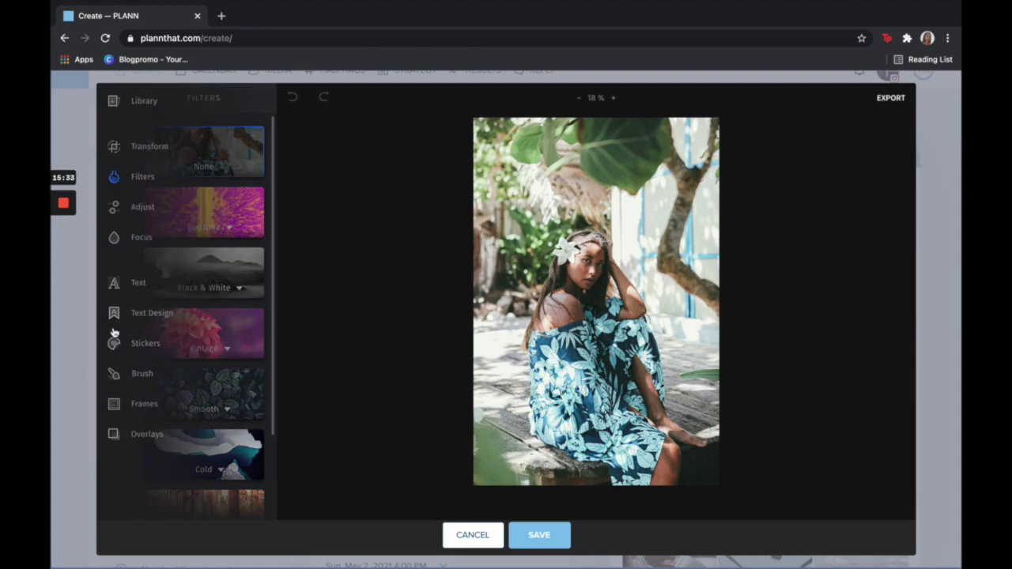
left_click(112, 148)
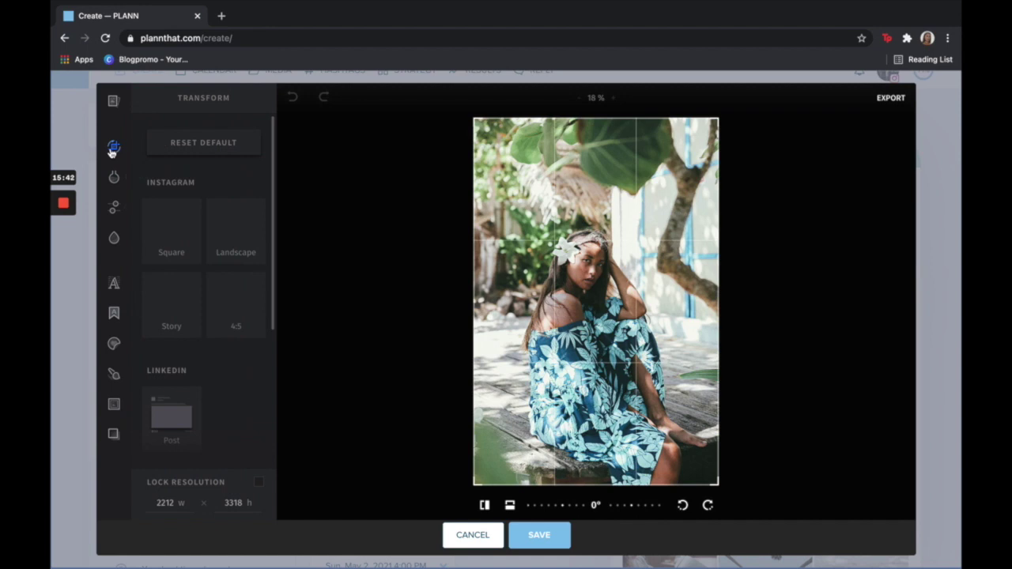
scroll(242, 409, "down", 2)
scroll(242, 409, "down", 1)
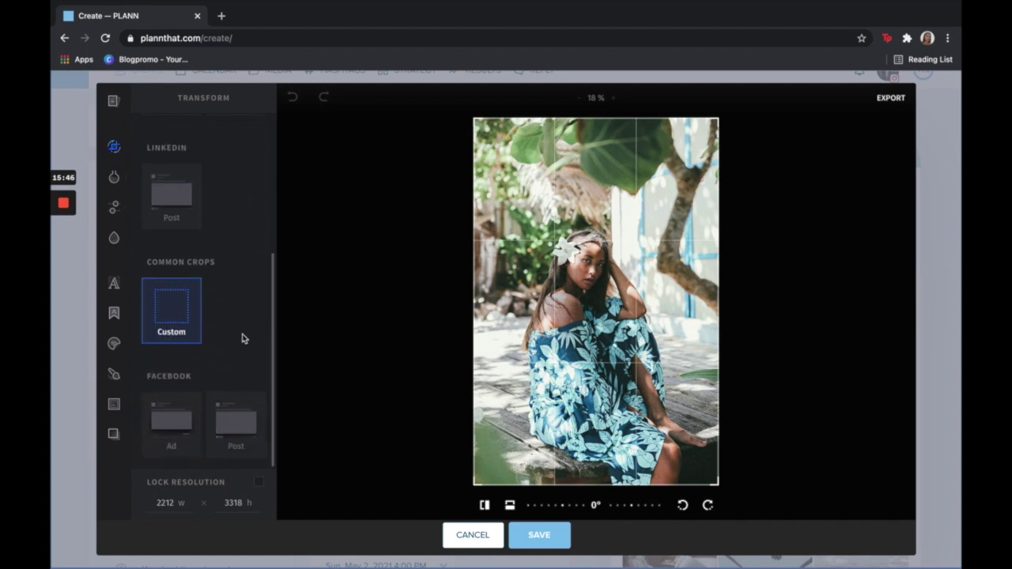
left_click(536, 542)
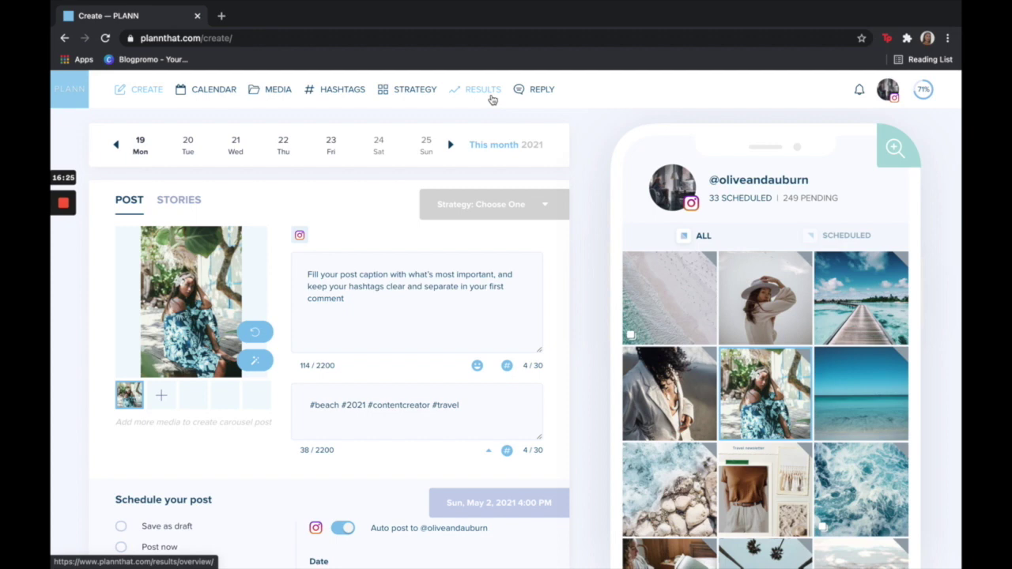
- Save the post changes and review weekly results: 6 impressions, 6 reach, 7 engagements, 5 profile views
left_click(491, 95)
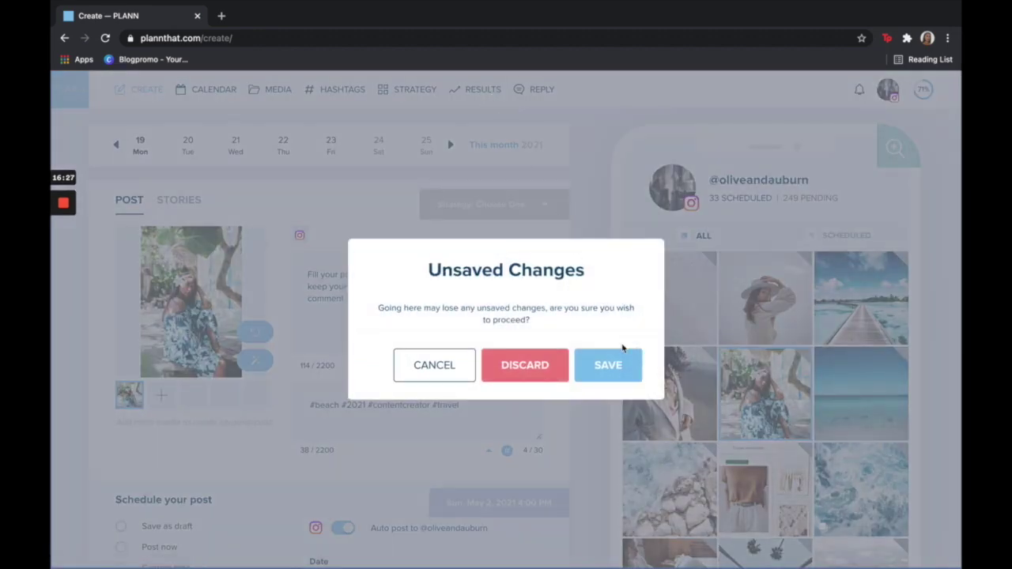
left_click(613, 366)
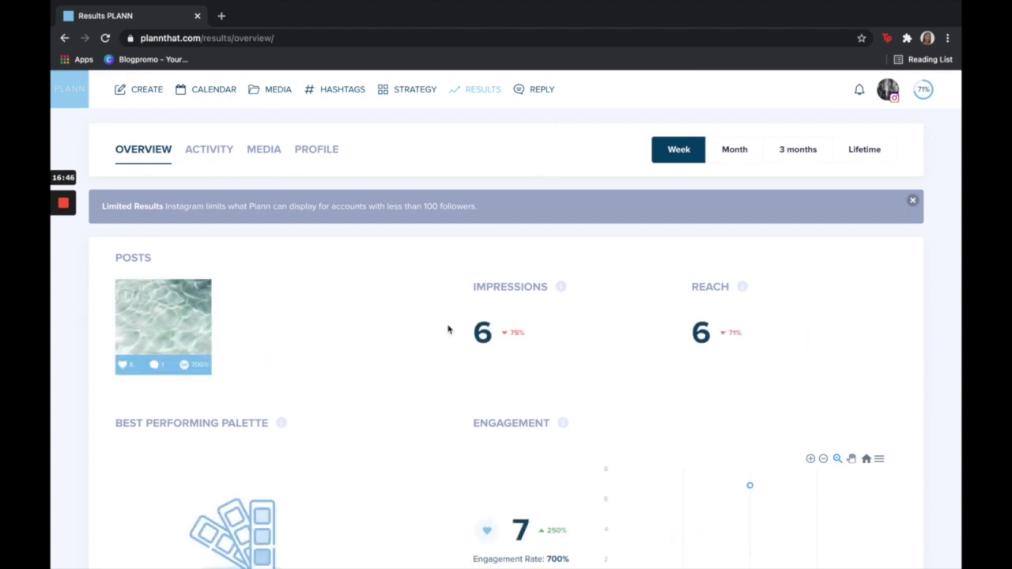
scroll(430, 377, "down", 2)
scroll(427, 379, "down", 1)
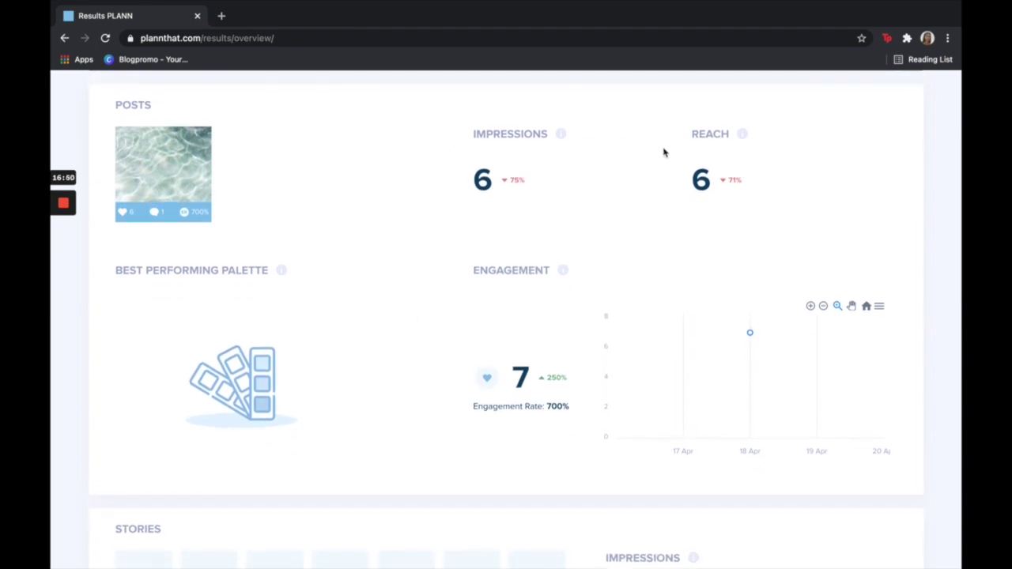
scroll(408, 393, "down", 3)
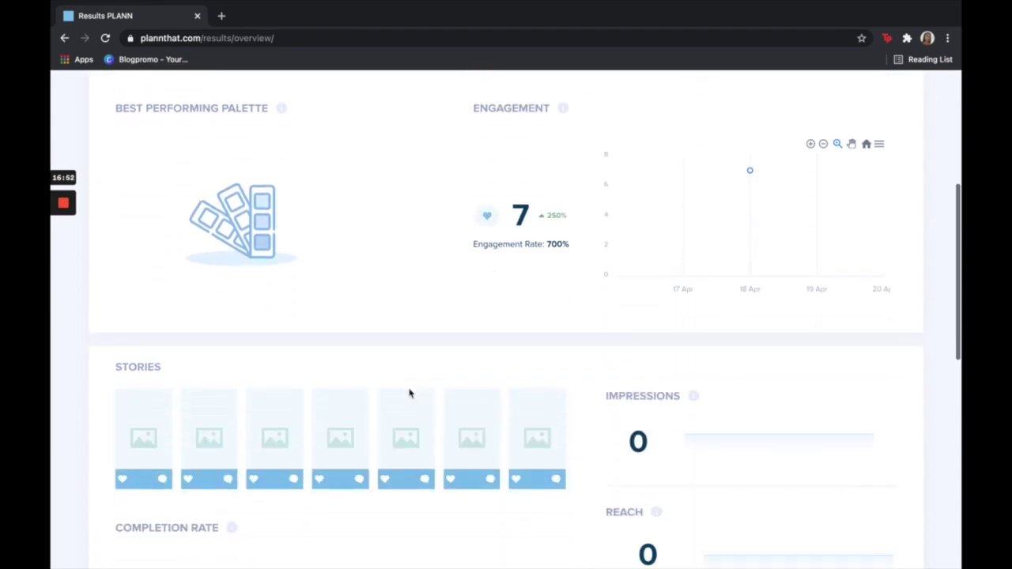
scroll(408, 393, "up", 1)
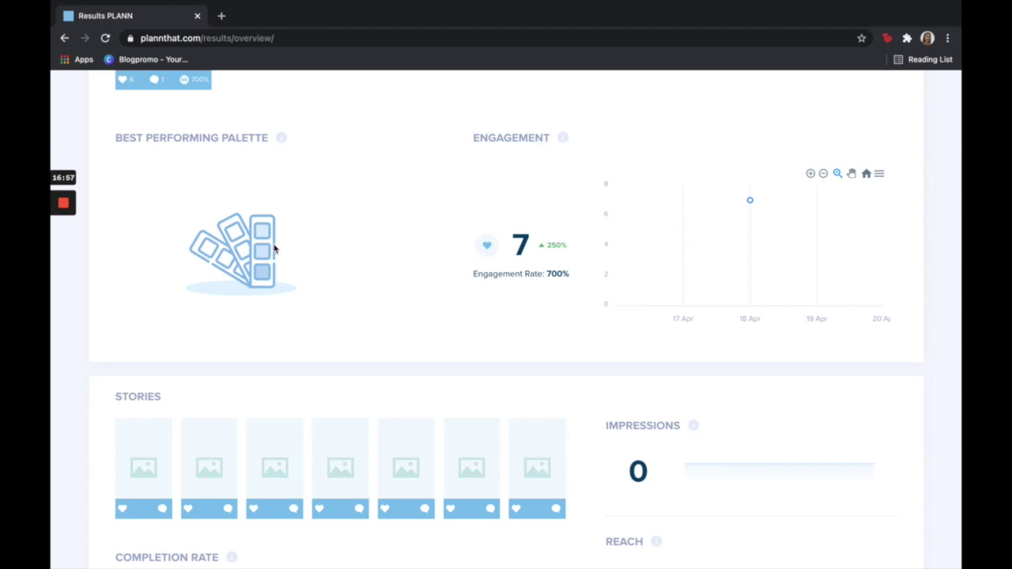
scroll(275, 249, "down", 8)
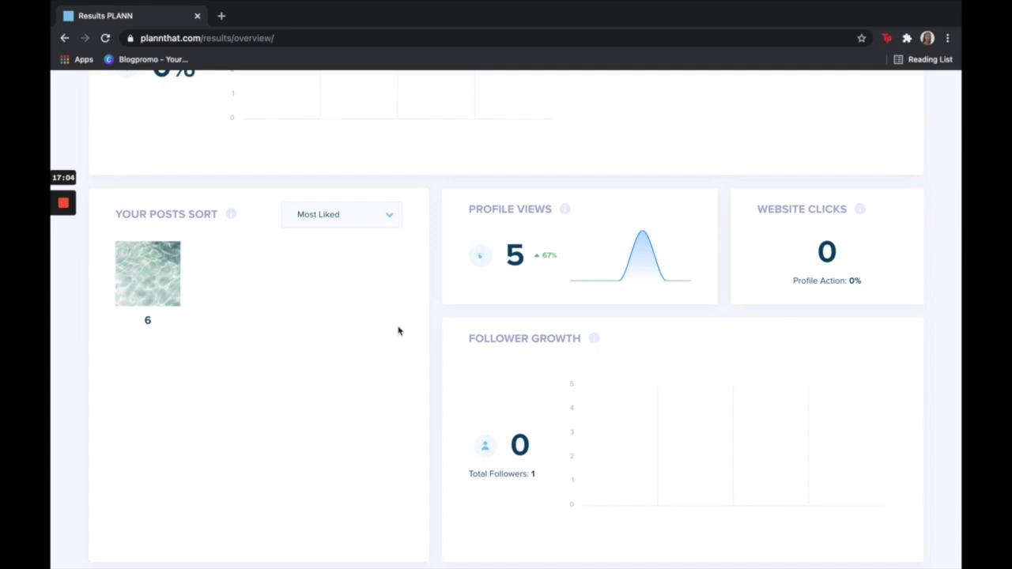
scroll(398, 330, "up", 10)
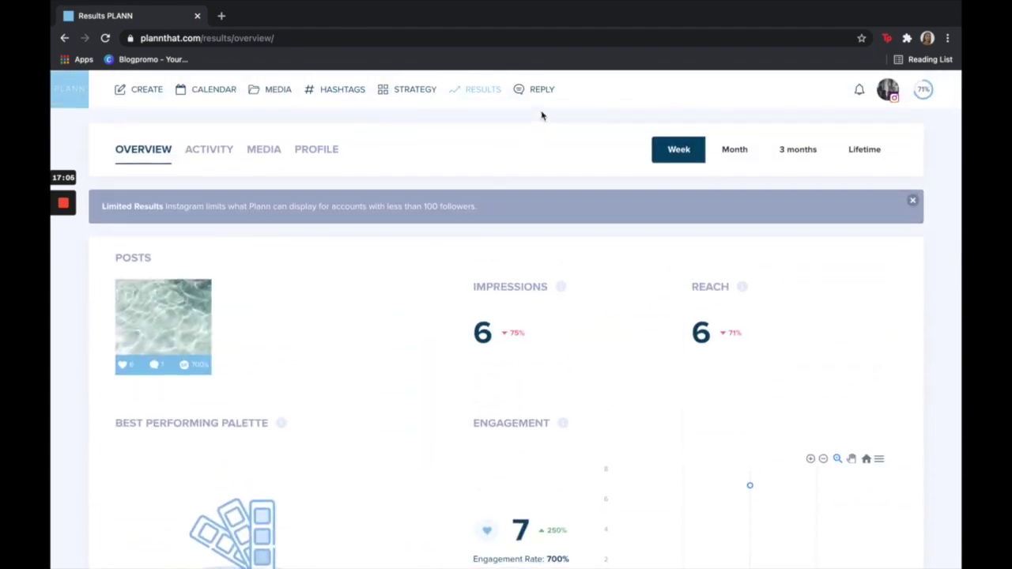
- Check Reply comments and mentions, then view the April 2021 calendar with the May 2 post
left_click(533, 90)
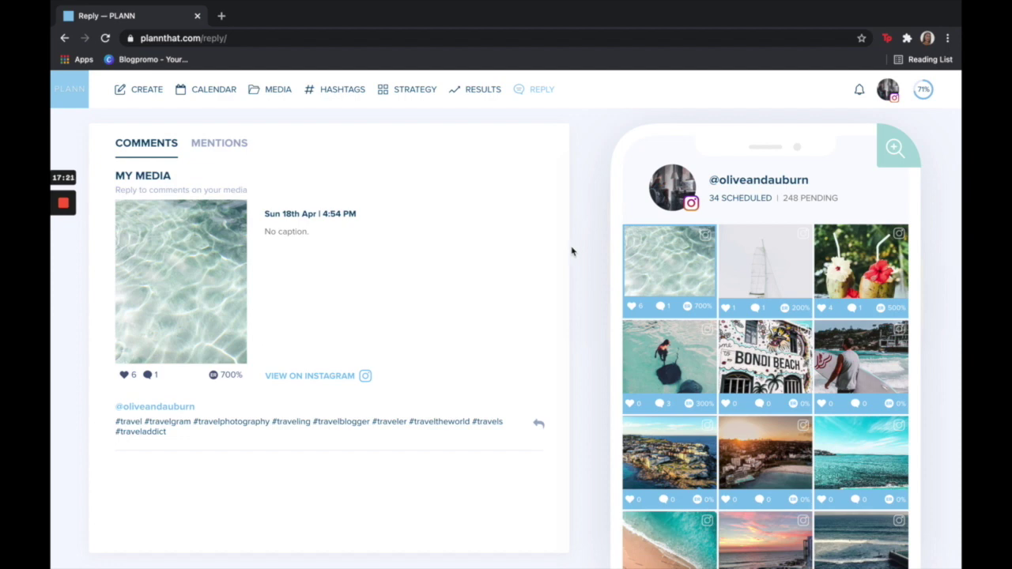
left_click(222, 151)
left_click(230, 106)
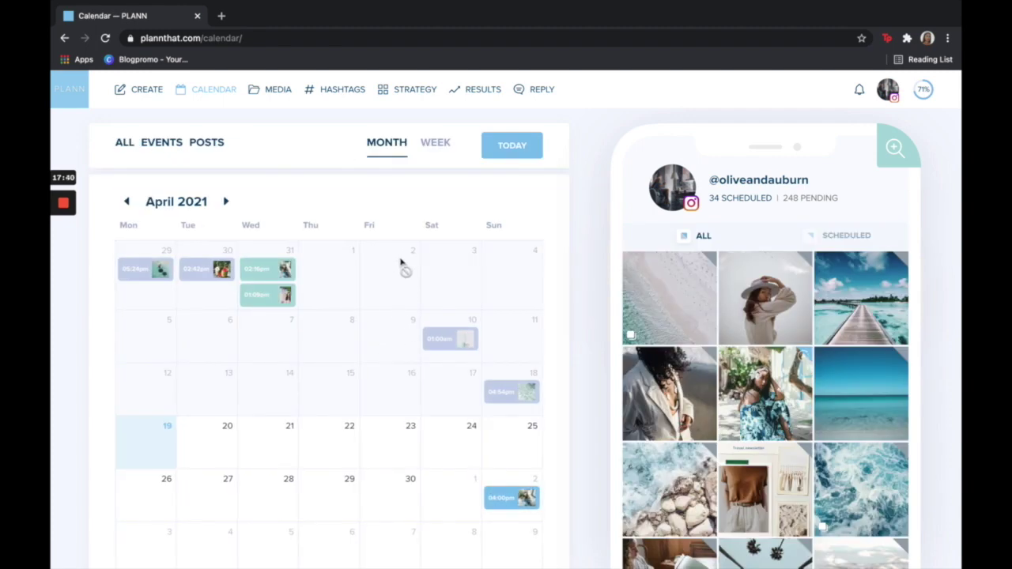
scroll(402, 264, "down", 1)
- Bring up the Post / Story / Custom Event add menu for April 23
left_click(369, 364)
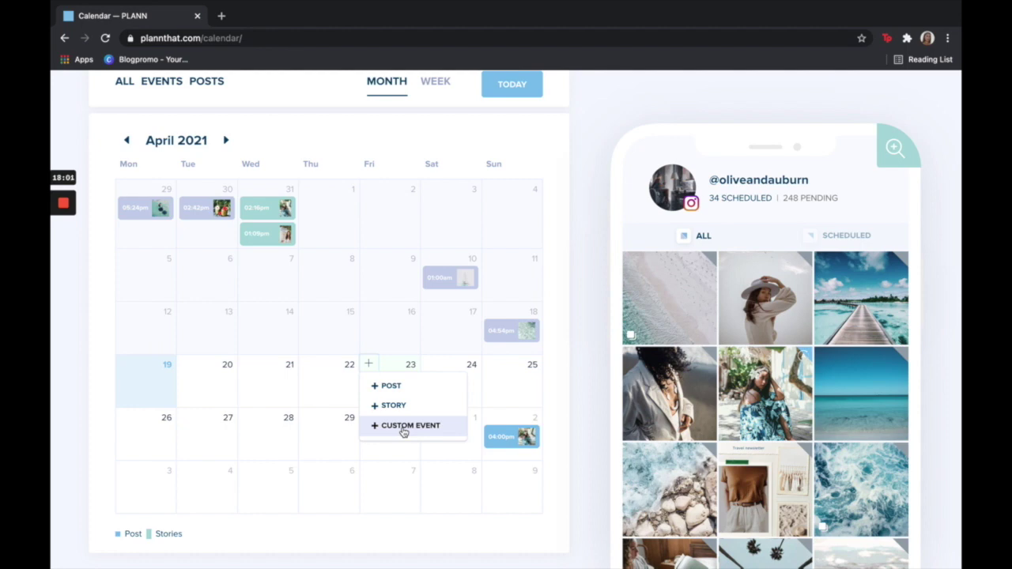
scroll(389, 406, "up", 1)
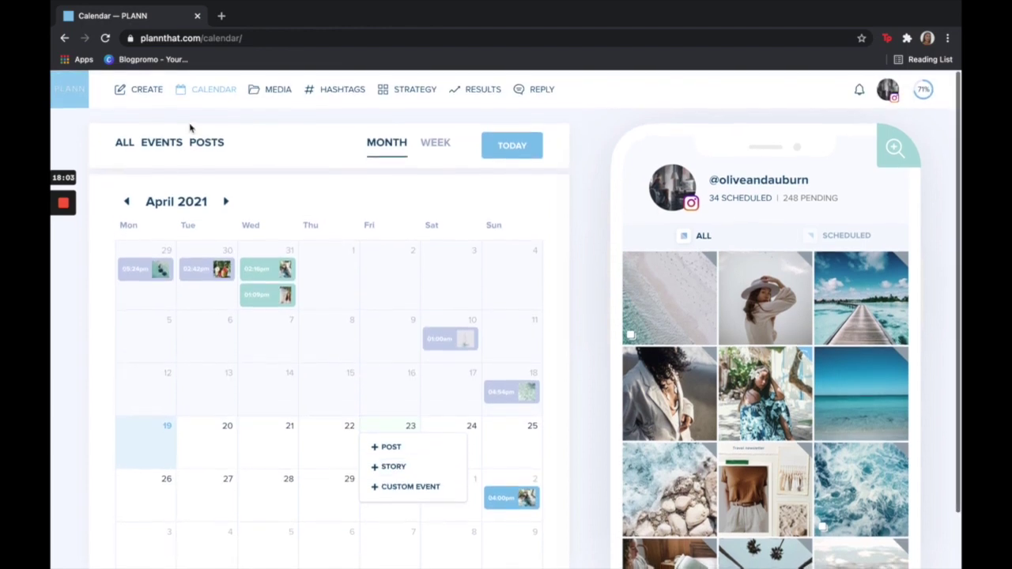